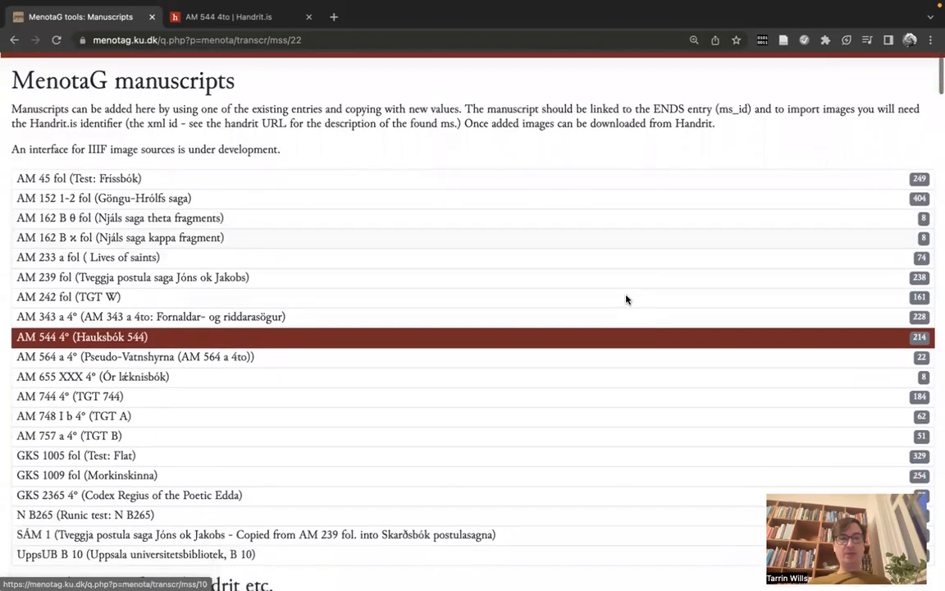
scroll(626, 299, down, 3)
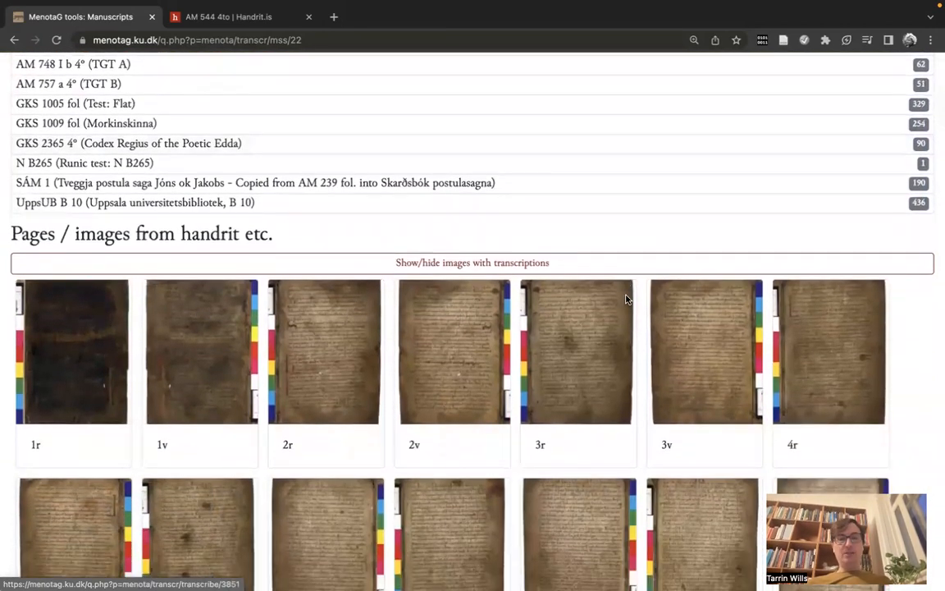
Step: Open the transcription page for folio 2r of the manuscript AM 544 4° (Hauksbók 544)
scroll(607, 222, up, 6)
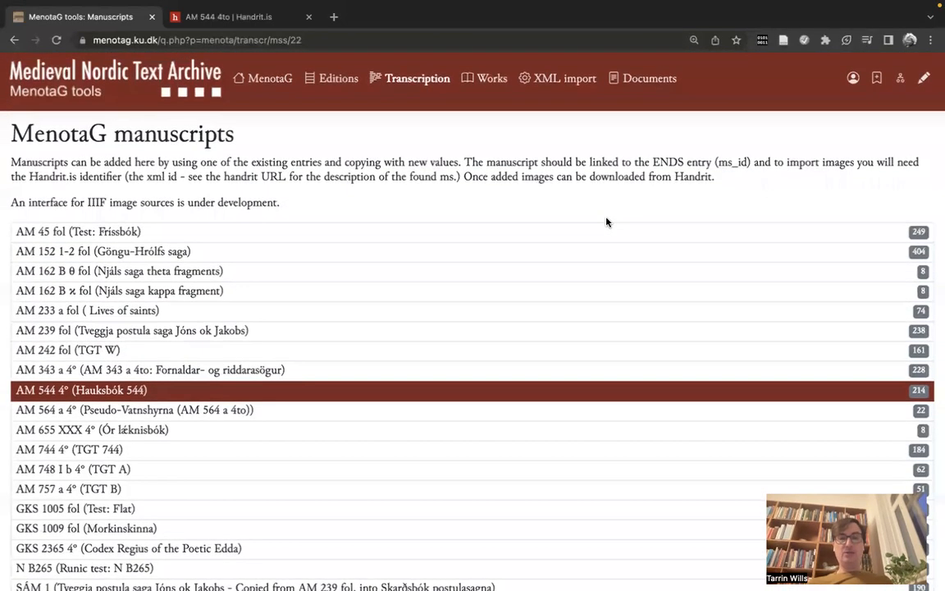
scroll(606, 221, down, 1)
scroll(606, 221, up, 1)
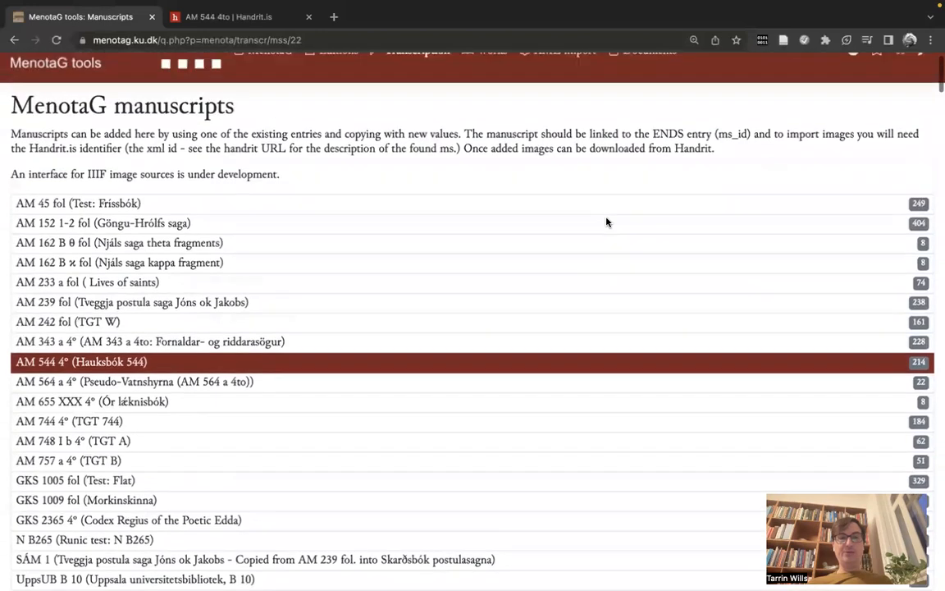
scroll(607, 221, down, 5)
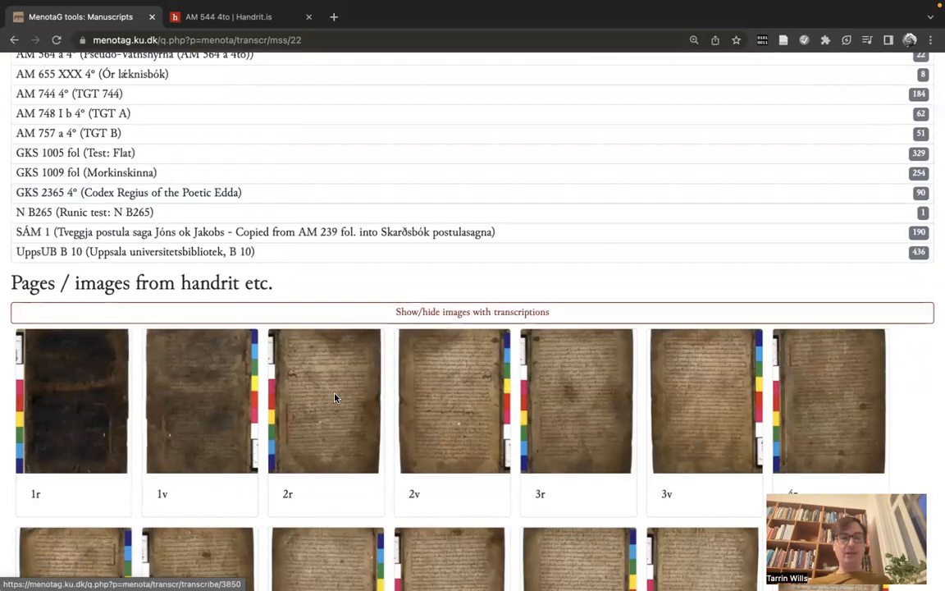
click(335, 398)
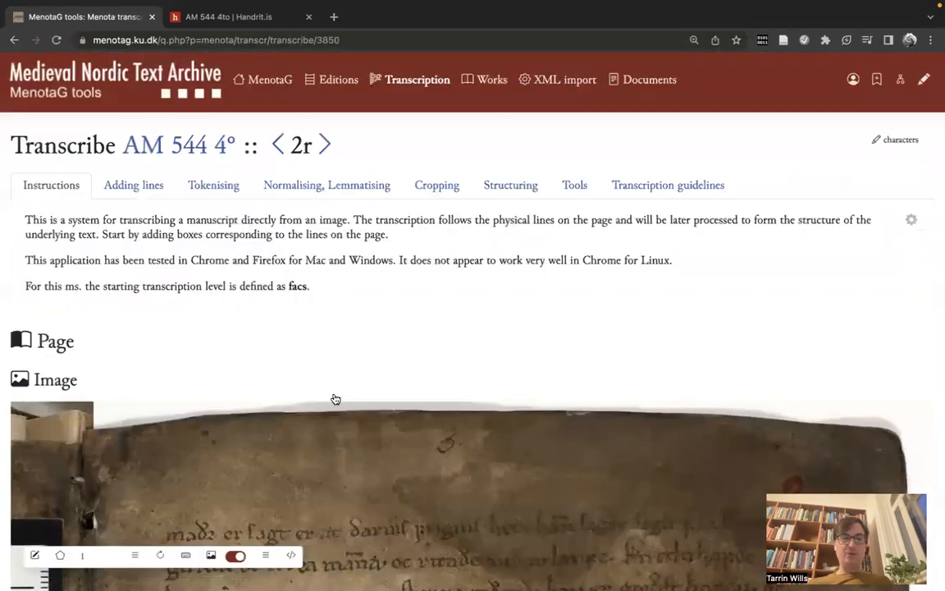
Step: Examine the manuscript image of folio 2r, including its text lines and the large red initial S
scroll(335, 399, down, 4)
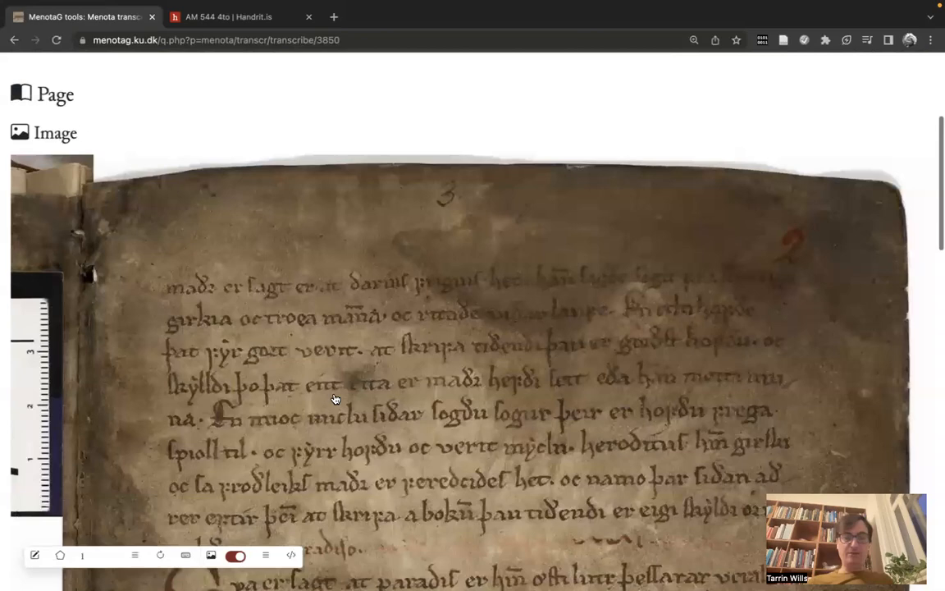
scroll(335, 398, down, 2)
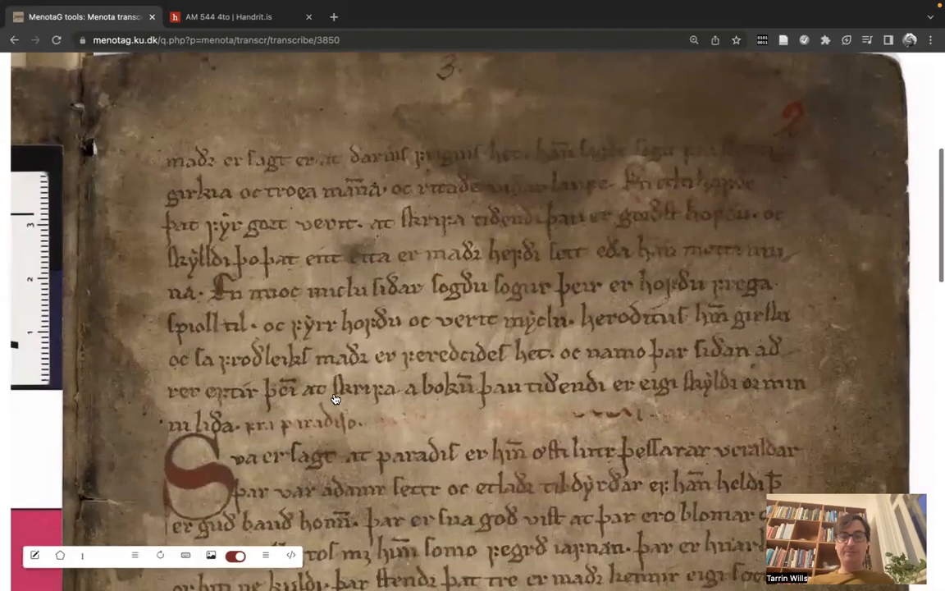
scroll(334, 399, up, 3)
scroll(335, 398, up, 3)
scroll(334, 399, down, 1)
scroll(335, 399, down, 3)
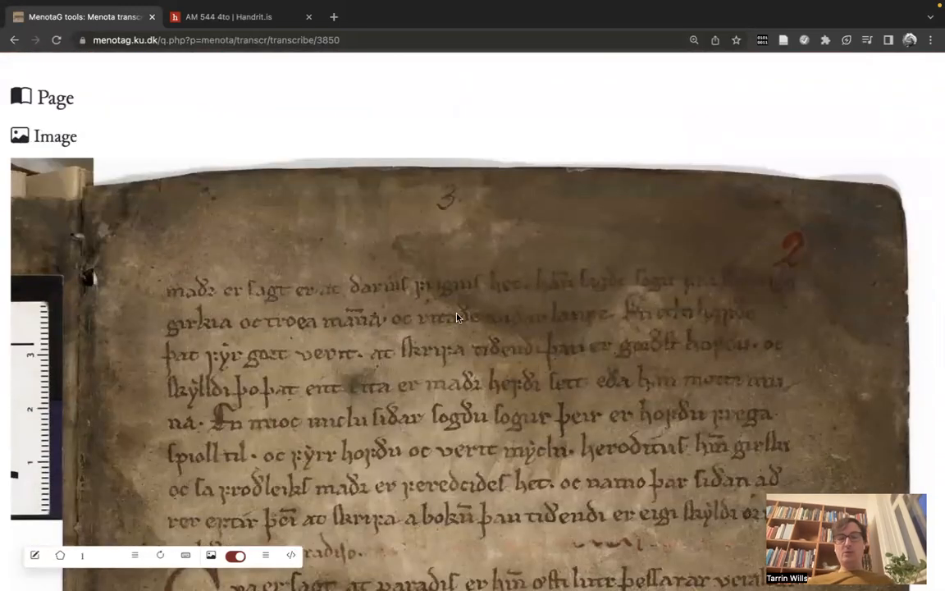
scroll(454, 325, down, 1)
scroll(455, 326, down, 1)
scroll(454, 326, down, 2)
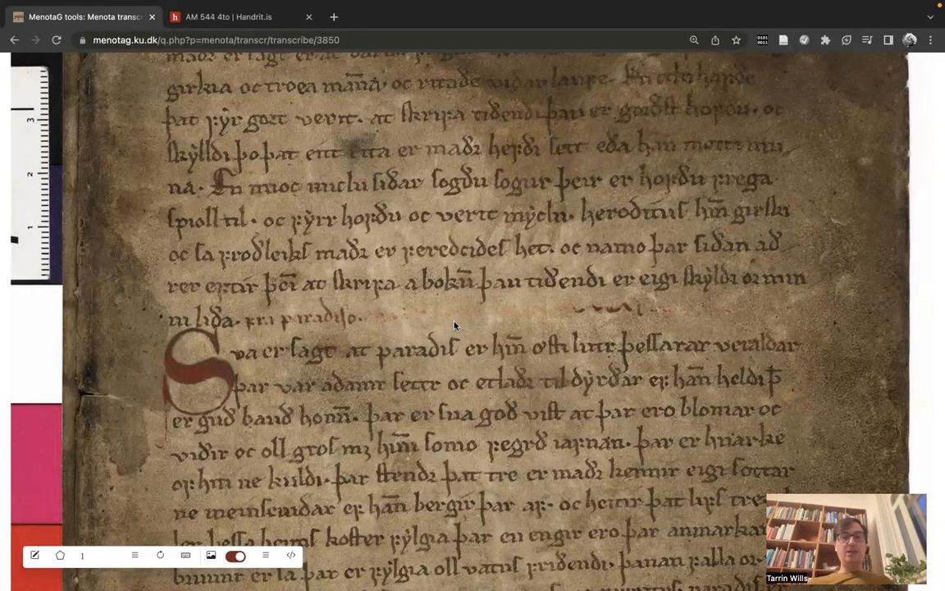
scroll(456, 325, up, 1)
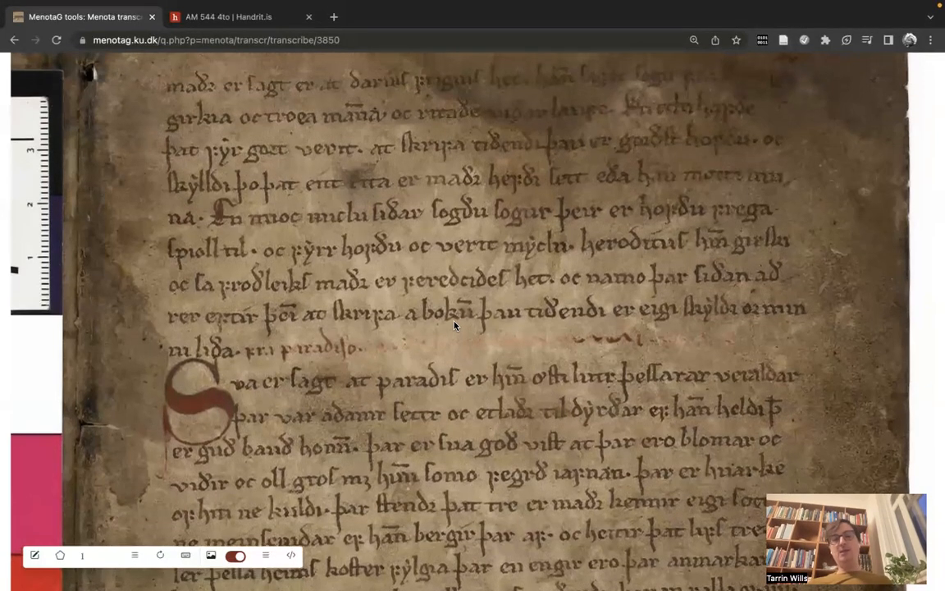
scroll(455, 326, up, 2)
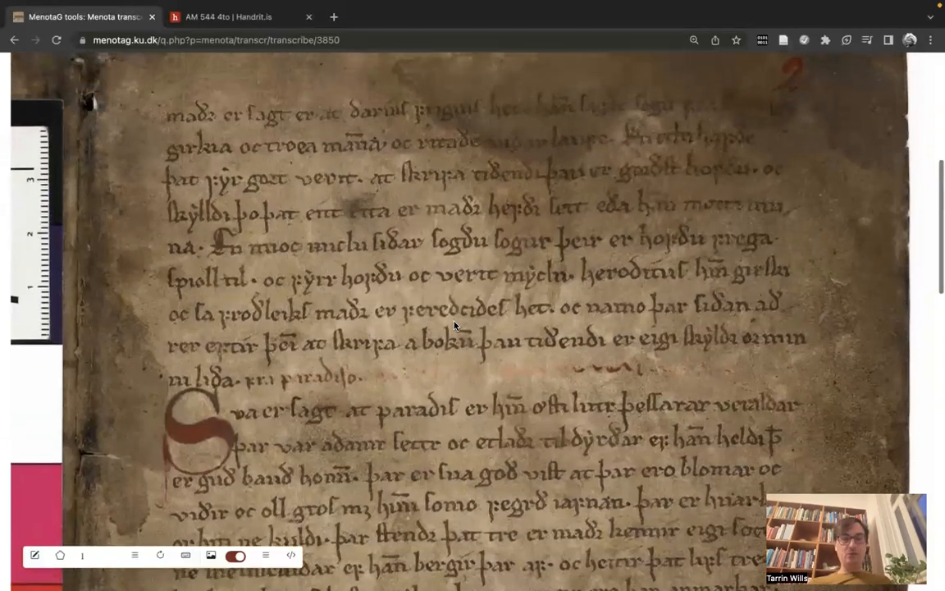
scroll(456, 326, down, 2)
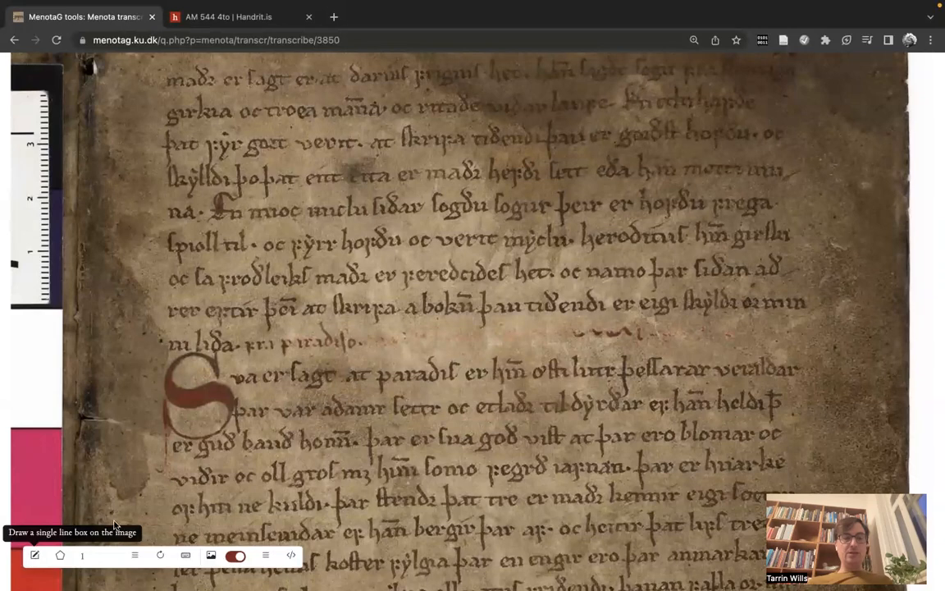
scroll(149, 461, down, 1)
scroll(149, 461, up, 1)
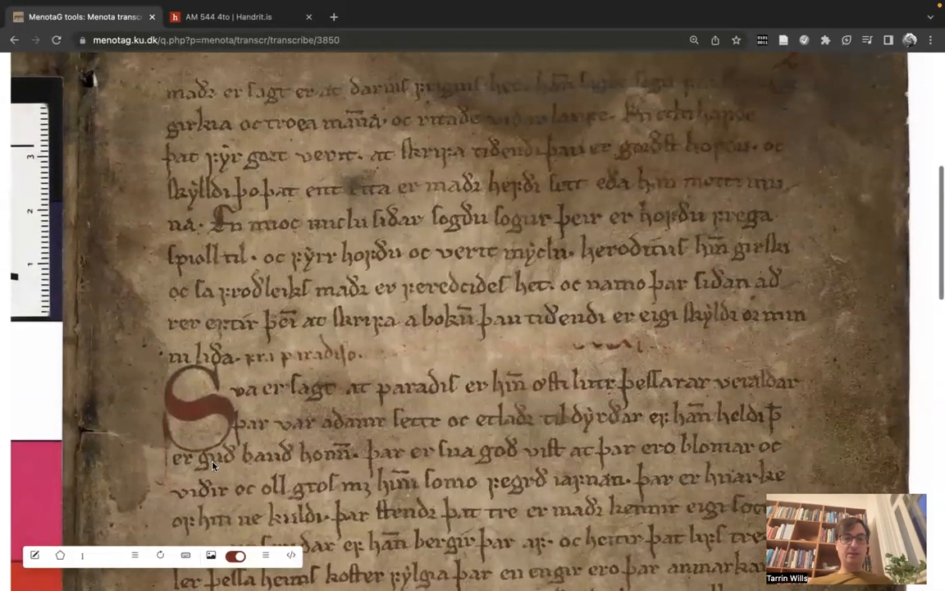
scroll(191, 414, down, 1)
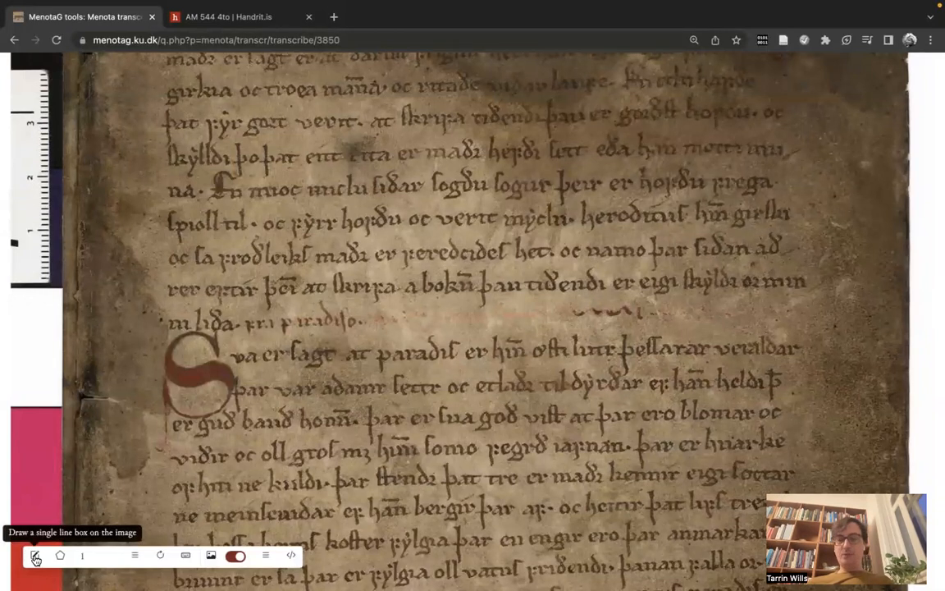
Step: Start a single line box for line 10 with no column assigned and the transcription "Sva er"
click(35, 557)
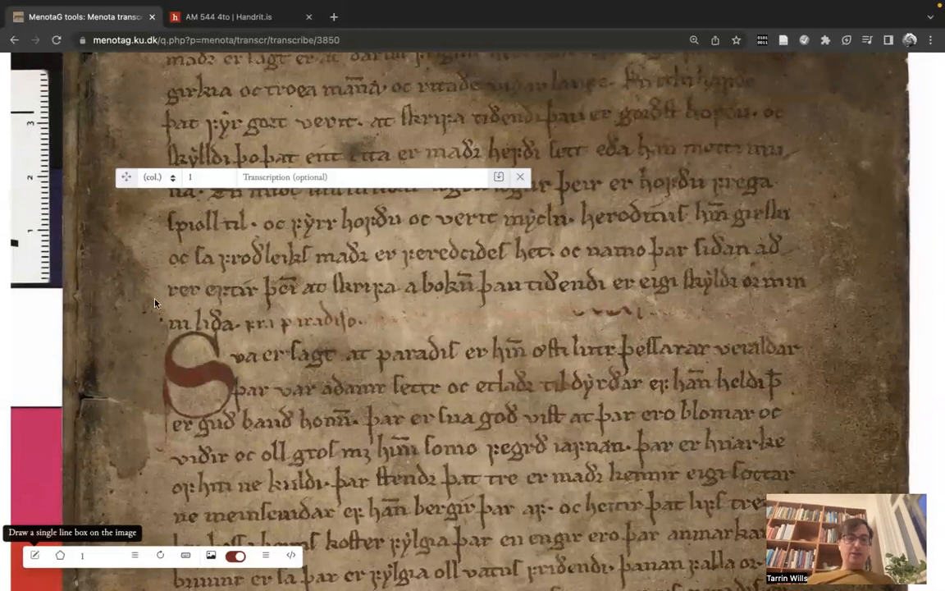
click(172, 177)
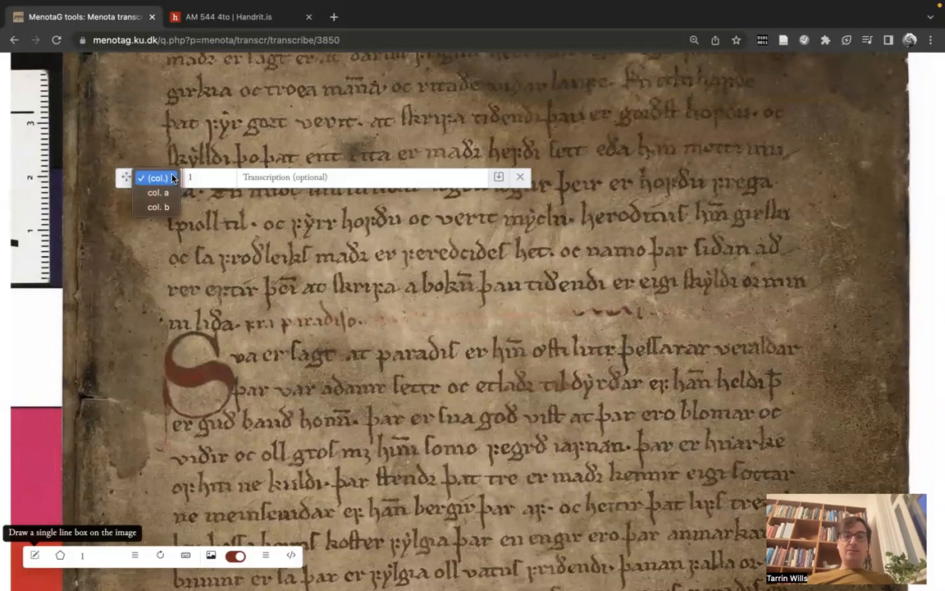
click(172, 177)
click(203, 176)
text(0)
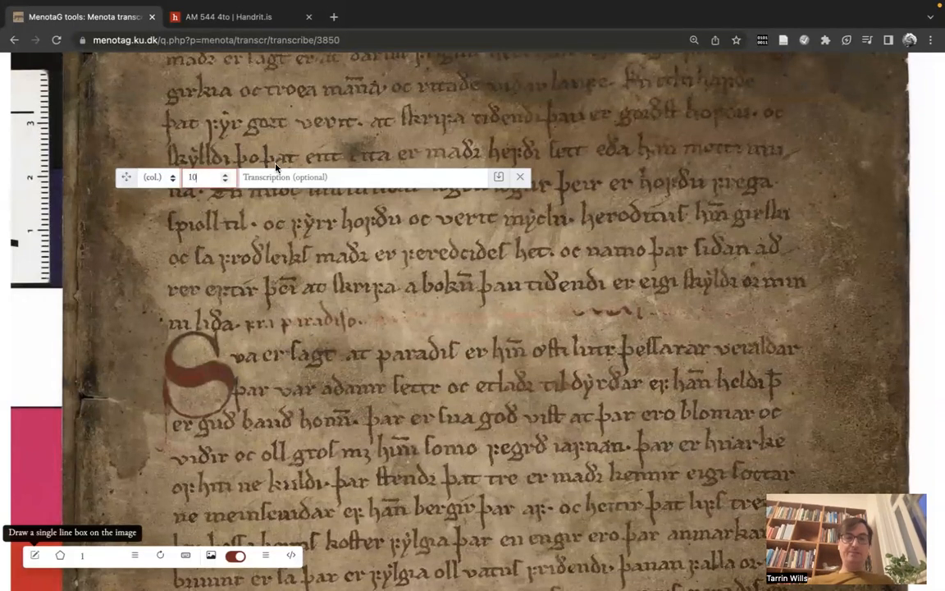
click(246, 175)
text(Sva er)
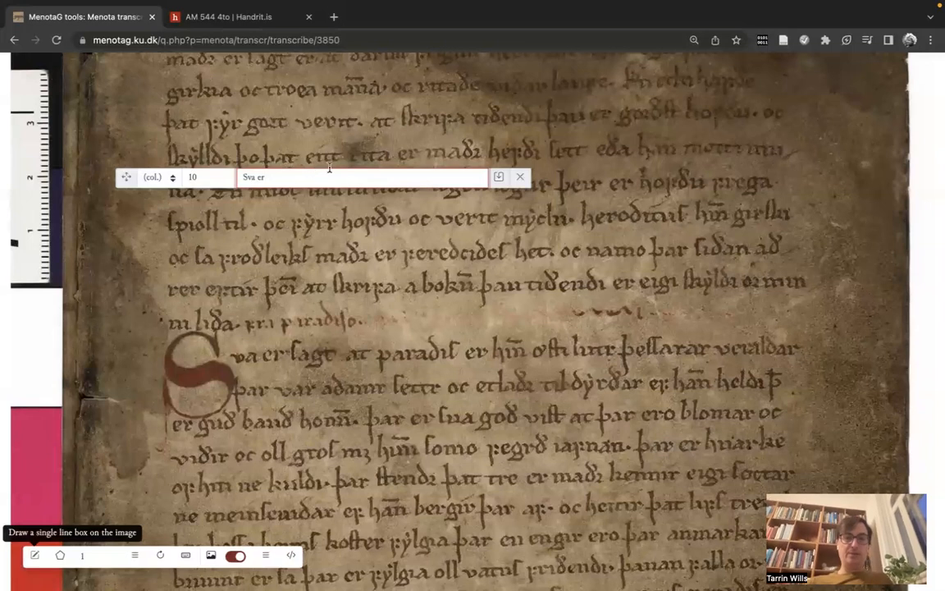
Step: Outline the text line beginning with the large red initial S, enclosing the whole initial, and save the line box
scroll(219, 312, down, 1)
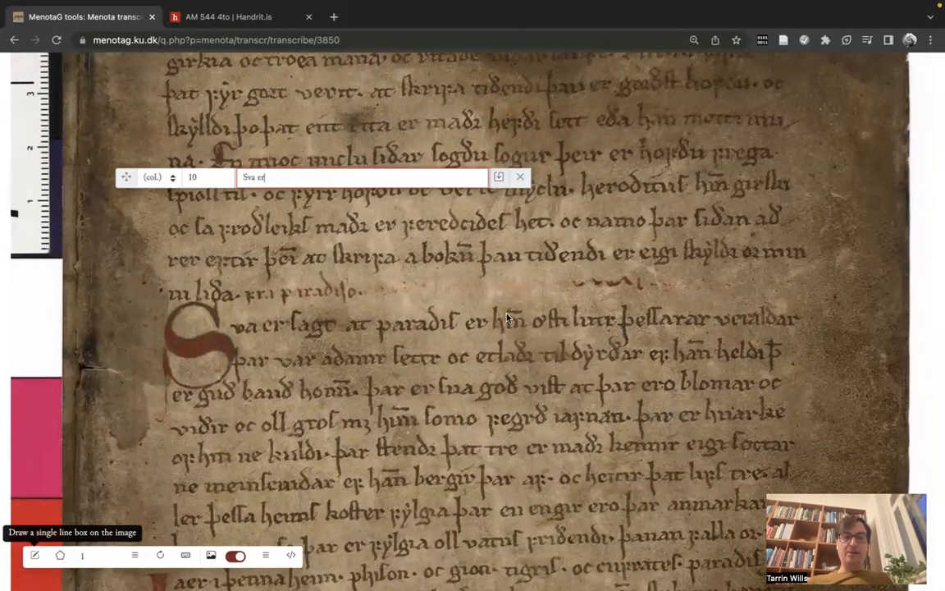
click(165, 306)
click(217, 303)
click(330, 310)
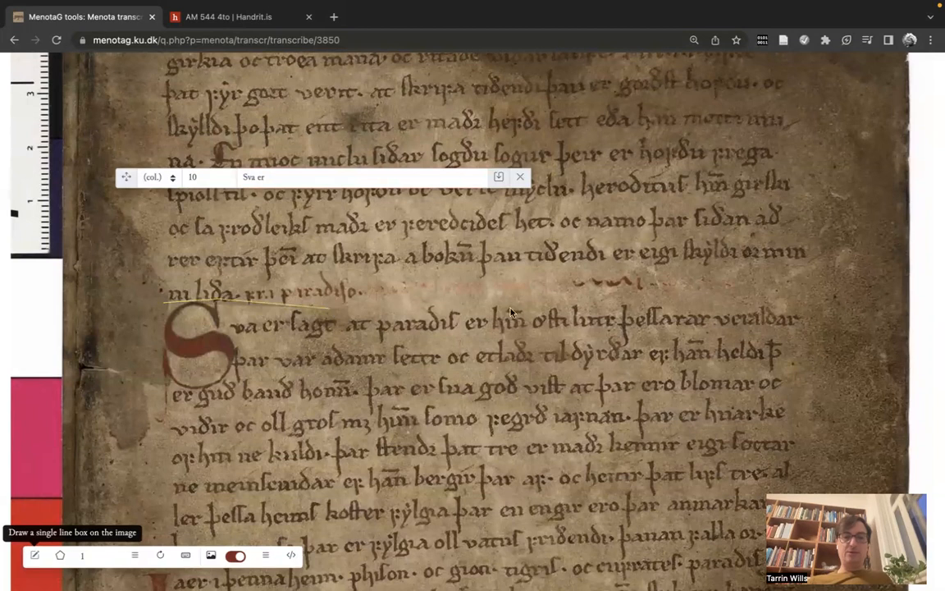
click(649, 302)
click(800, 303)
click(804, 330)
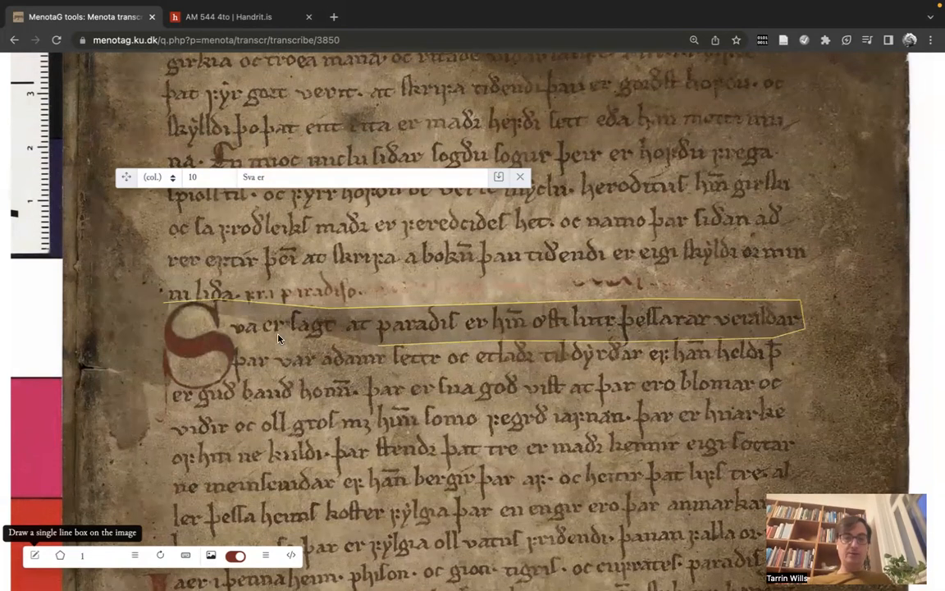
click(241, 344)
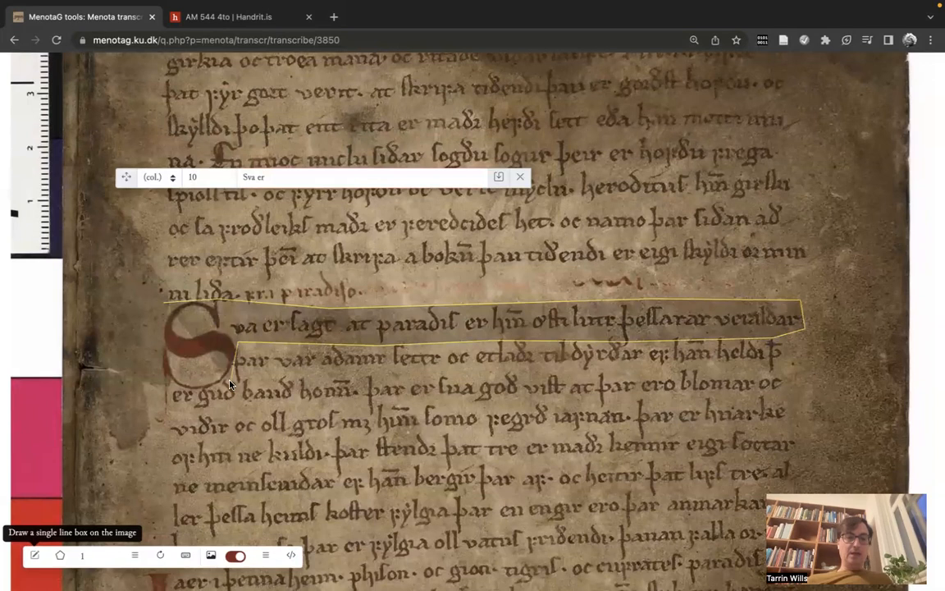
click(203, 397)
click(173, 397)
click(170, 423)
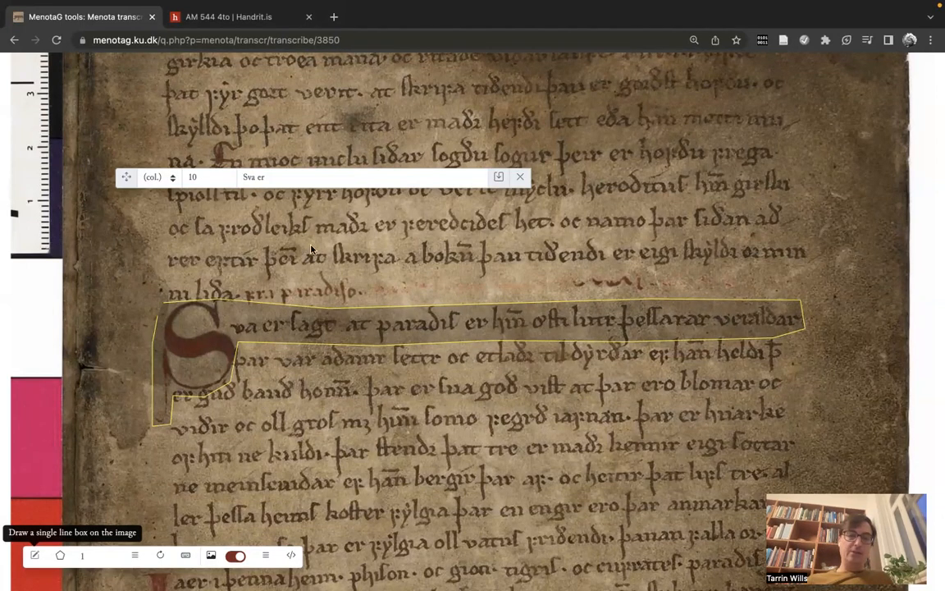
click(498, 178)
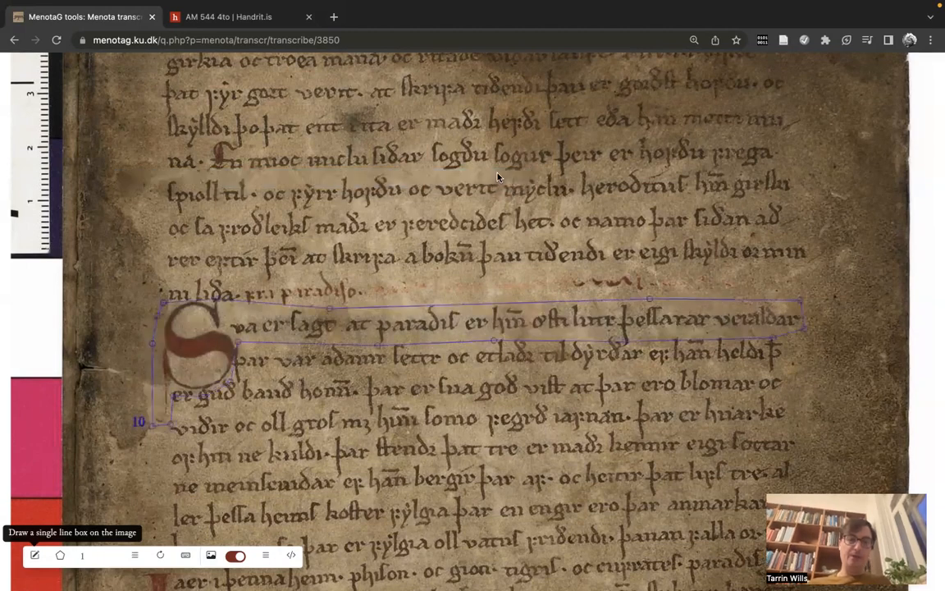
Step: Adjust line 10's outline in the transcription and analysis section by moving points beside the initial, along the upper edge and near the line's lower end
scroll(456, 366, down, 2)
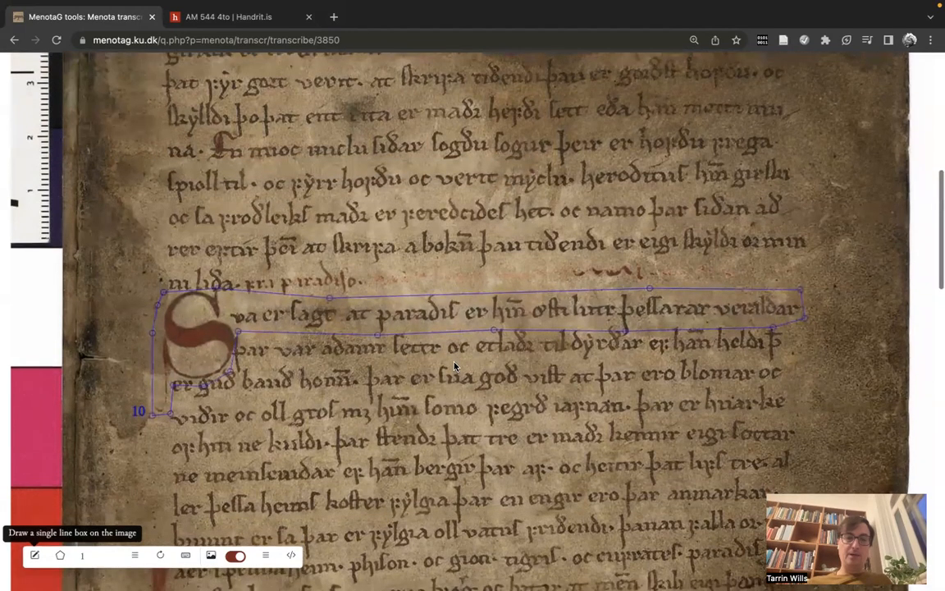
scroll(455, 366, down, 5)
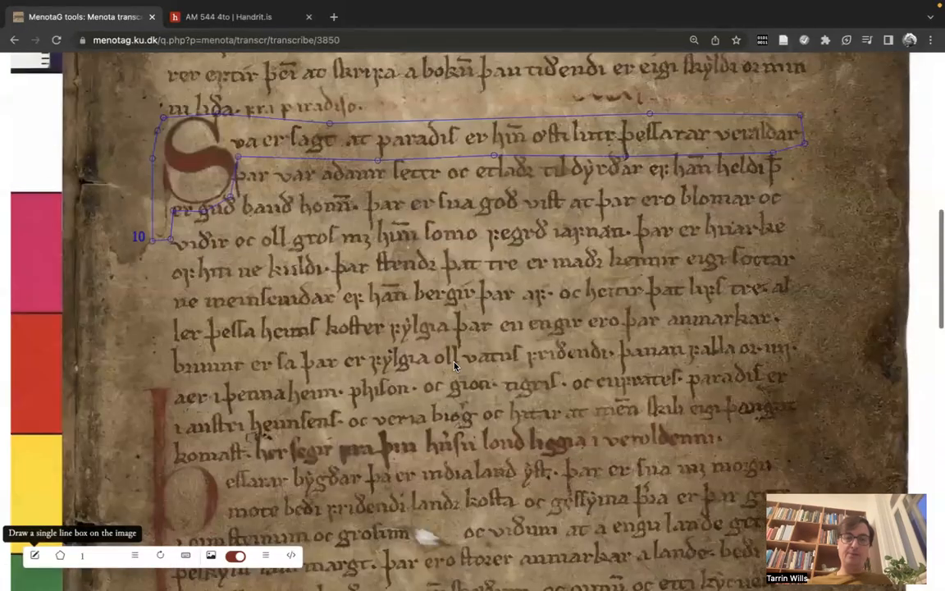
scroll(455, 366, down, 10)
scroll(455, 366, down, 2)
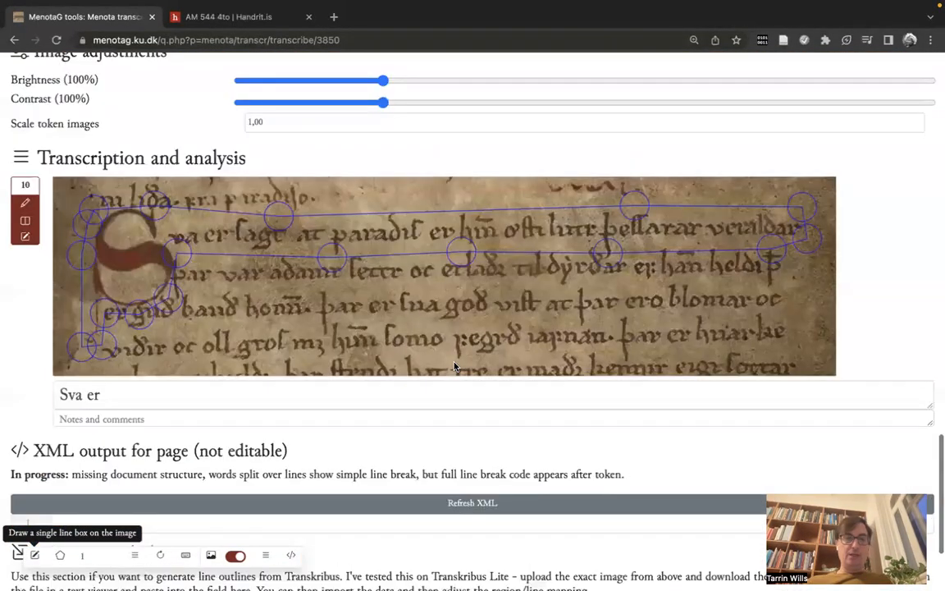
scroll(456, 365, up, 1)
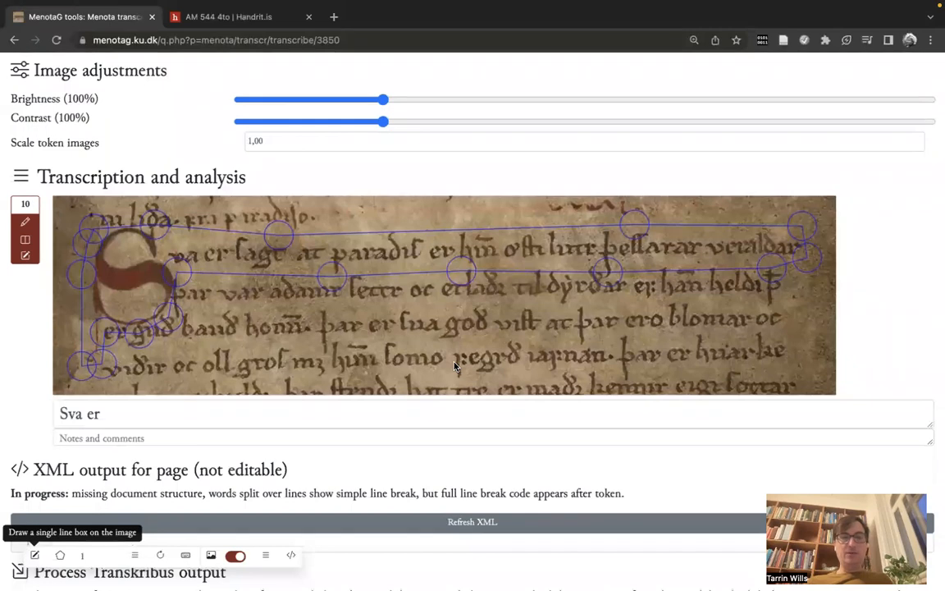
click(100, 414)
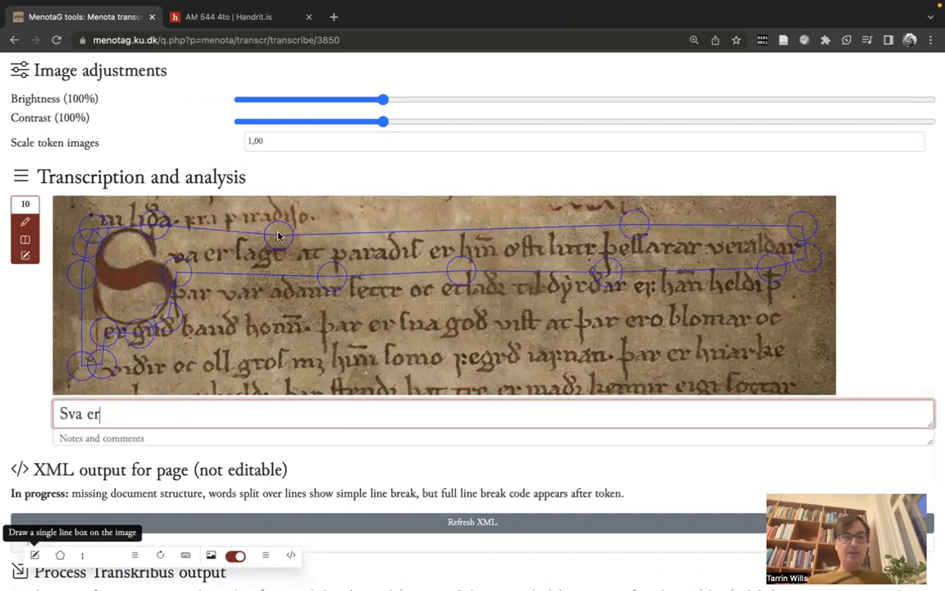
click(179, 271)
drag(286, 230, 288, 225)
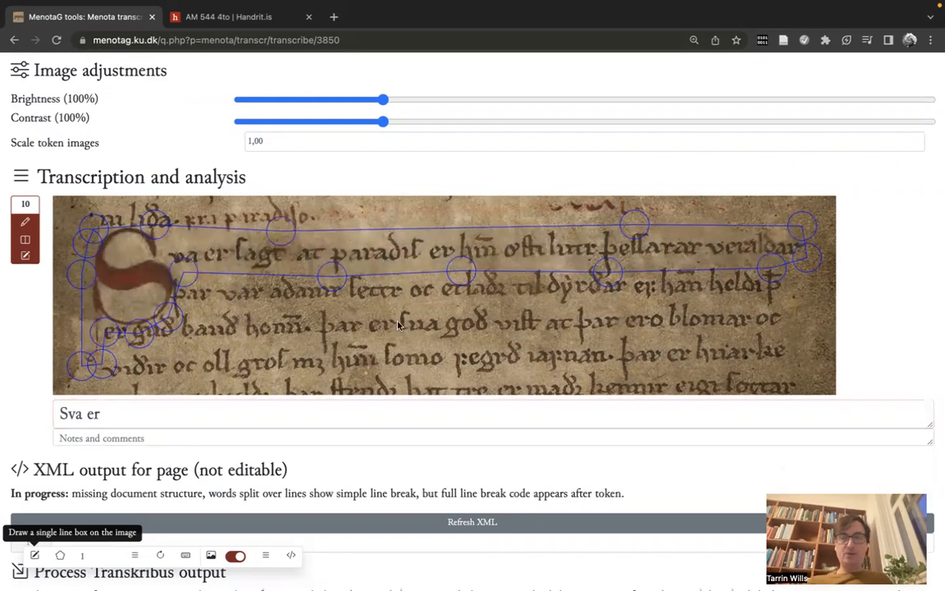
drag(770, 262, 742, 262)
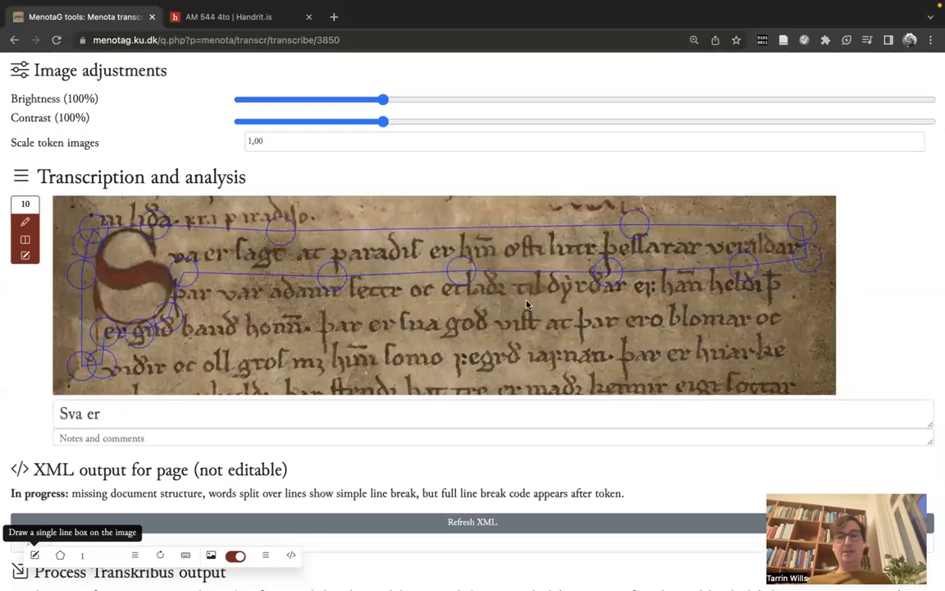
click(26, 257)
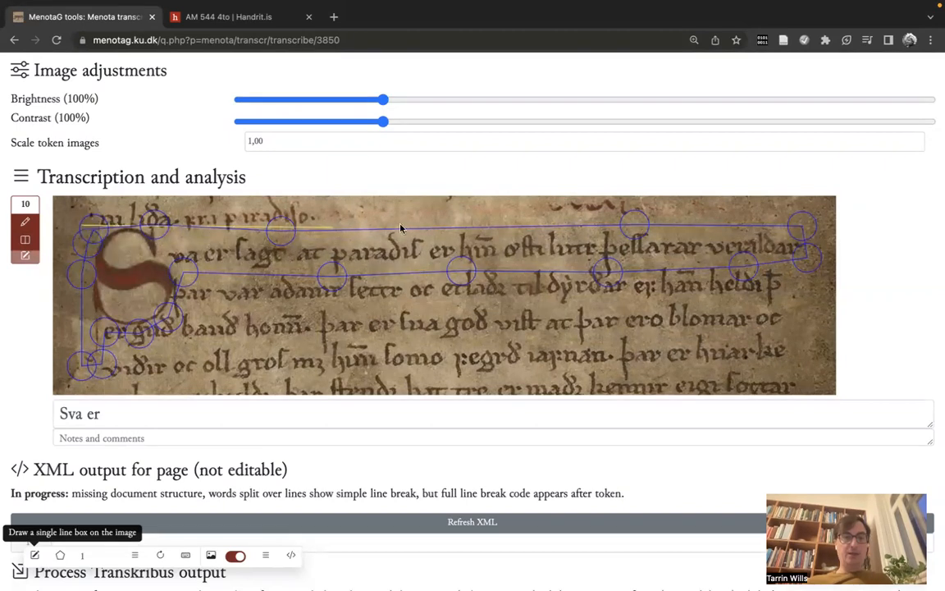
click(818, 224)
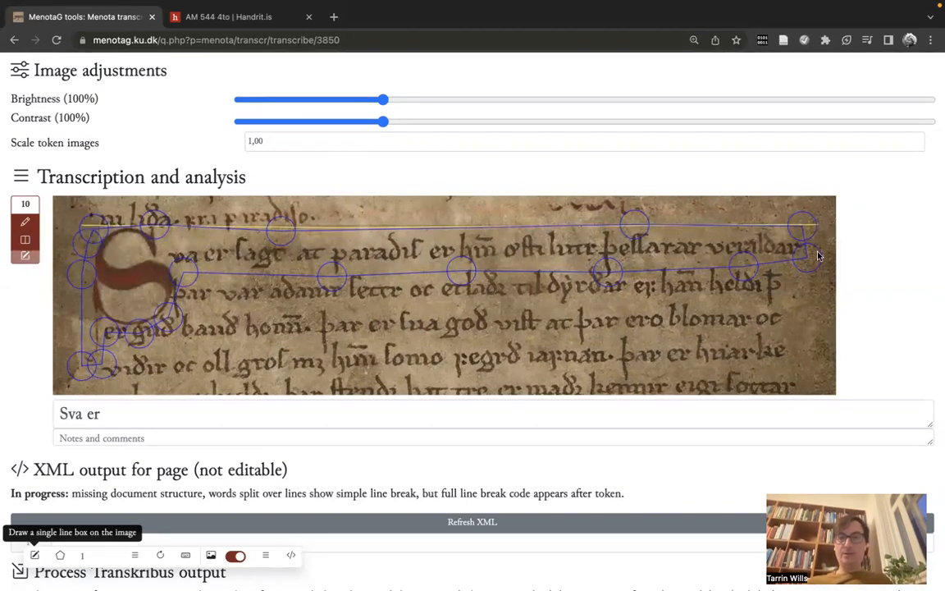
click(818, 281)
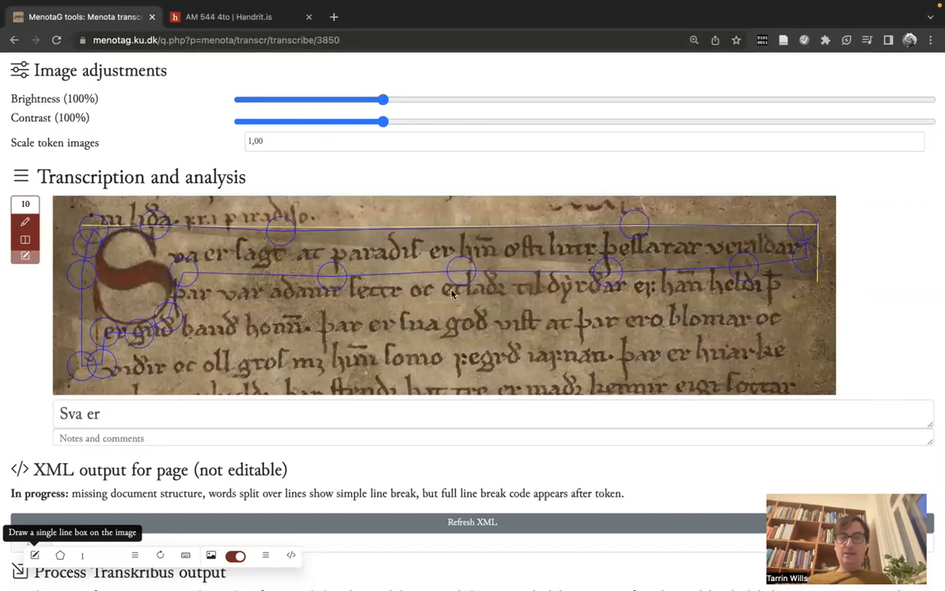
click(164, 558)
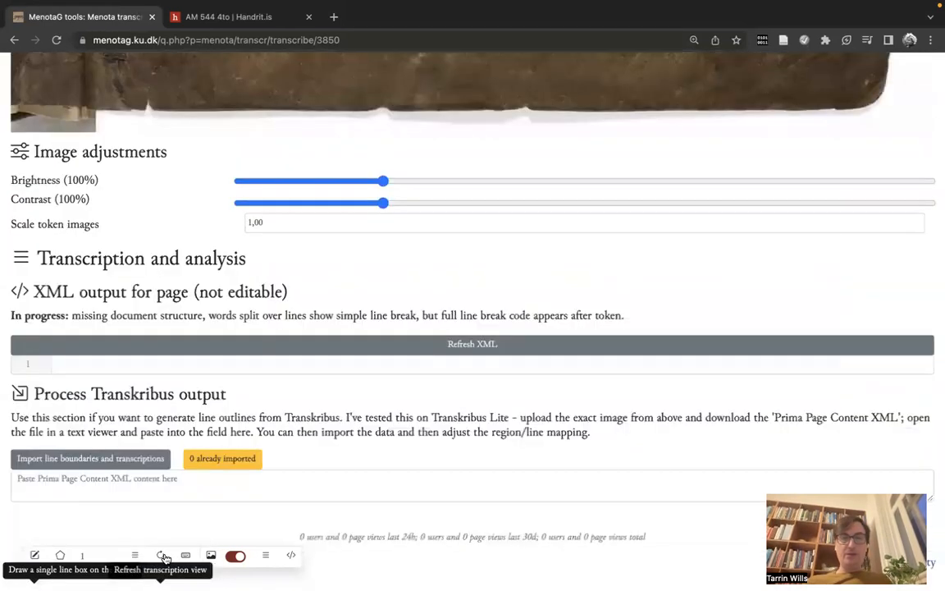
Step: Set the number of line boxes to 3 and start adding multiple line boxes on the manuscript image
scroll(259, 401, up, 8)
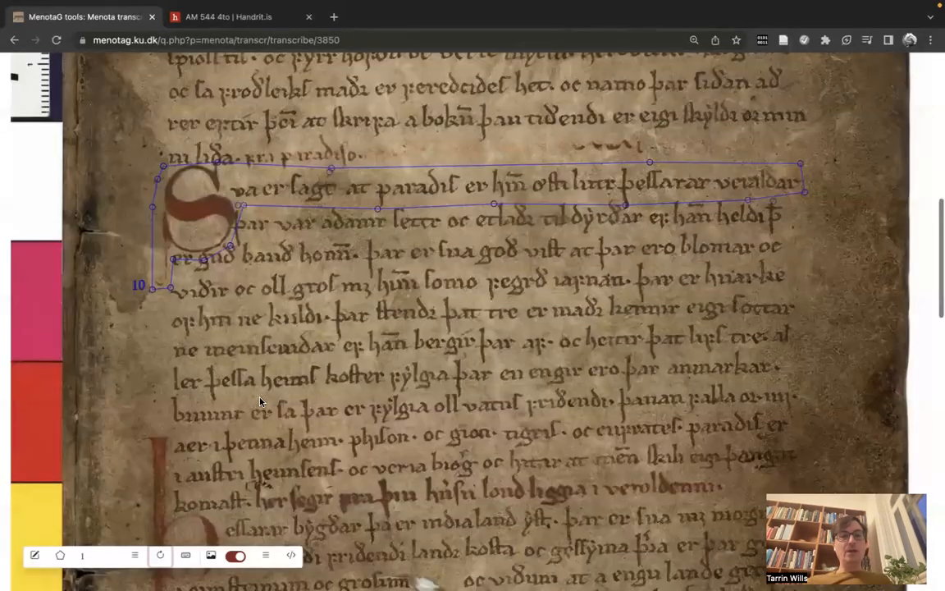
scroll(261, 406, up, 10)
scroll(262, 414, down, 4)
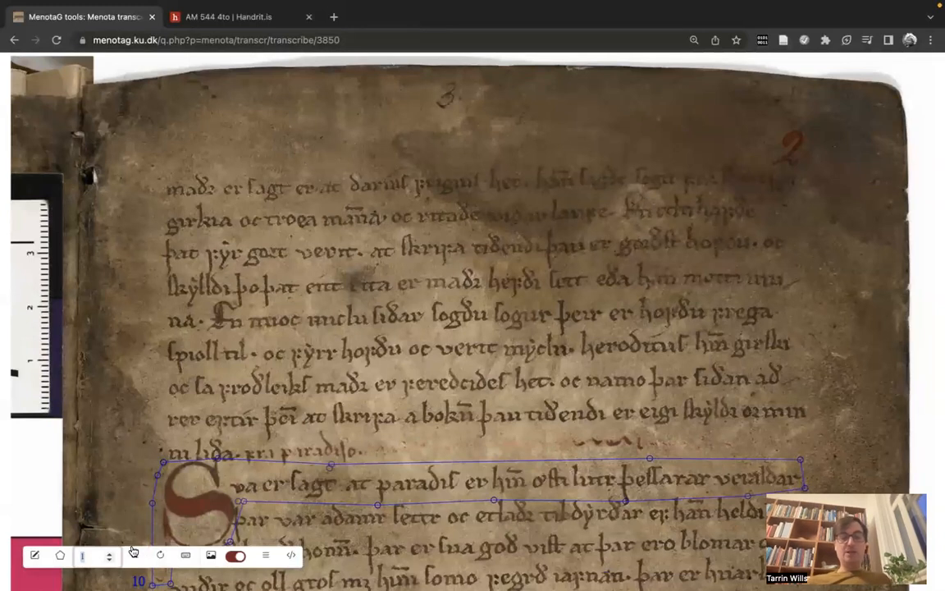
text(3)
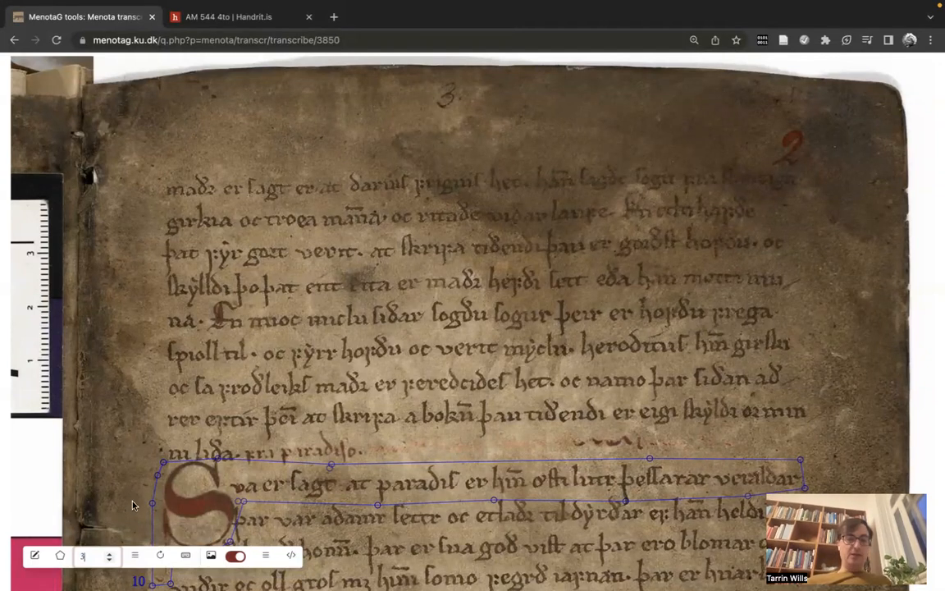
click(135, 560)
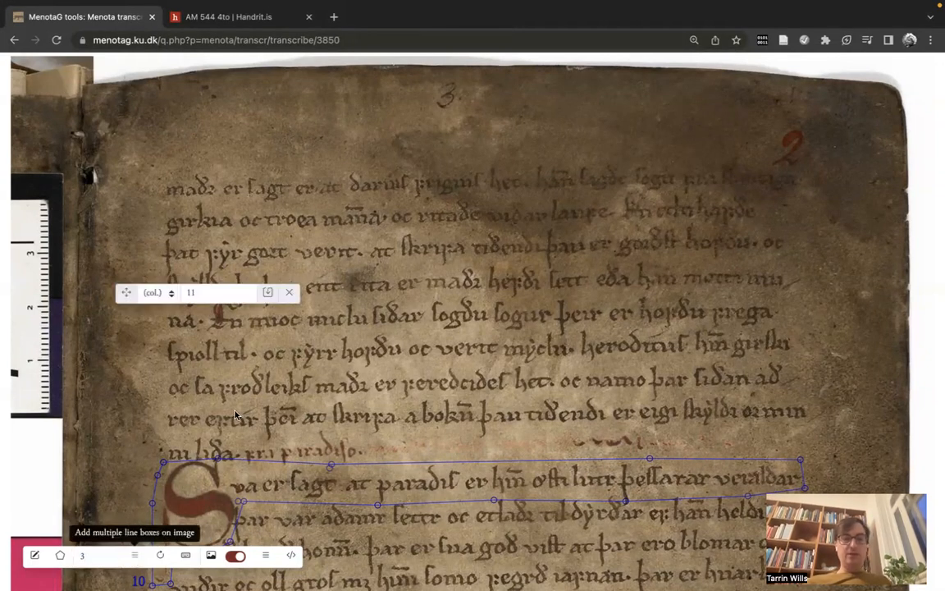
Step: Number the new line boxes from line 1, leaving the column unassigned
scroll(210, 317, down, 1)
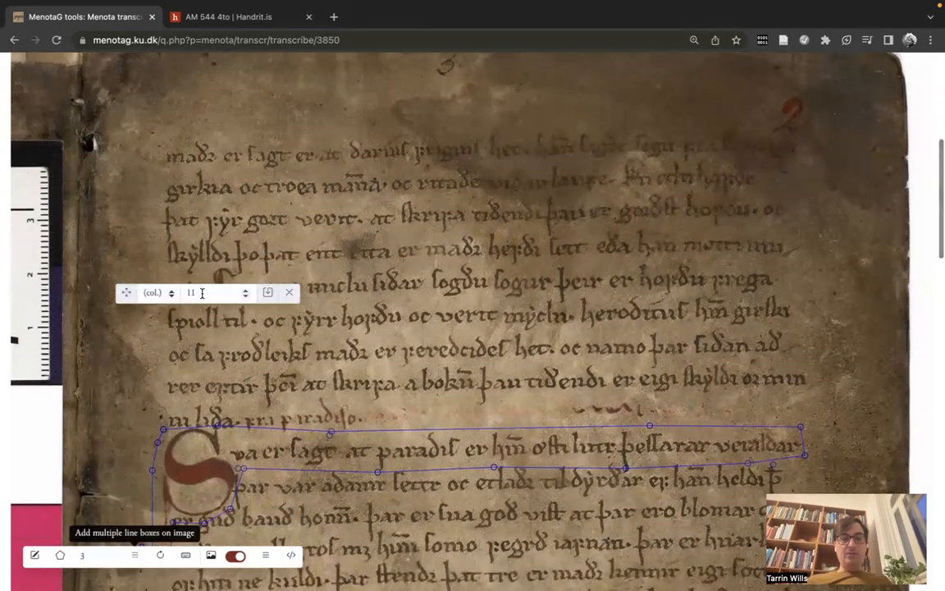
drag(203, 293, 173, 295)
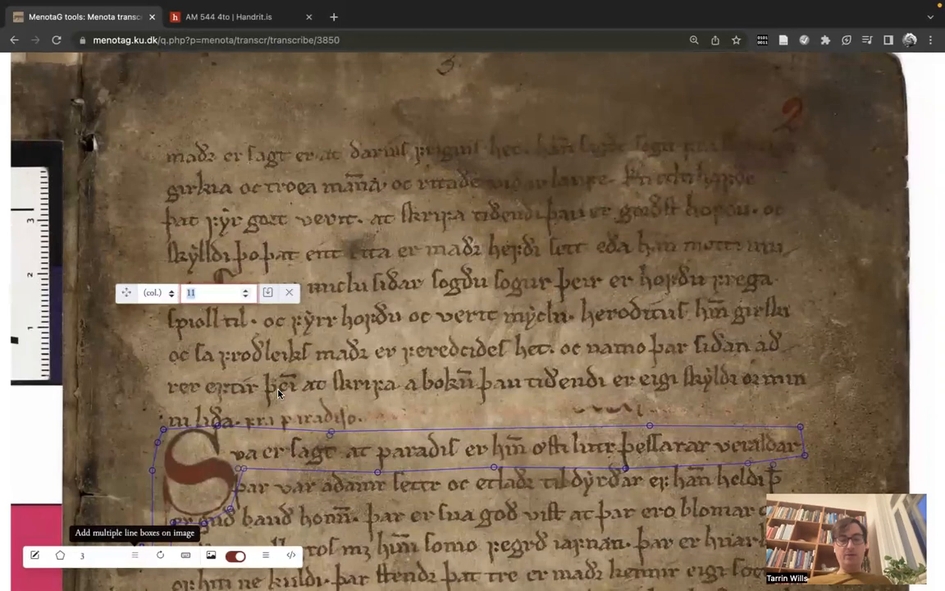
text(1)
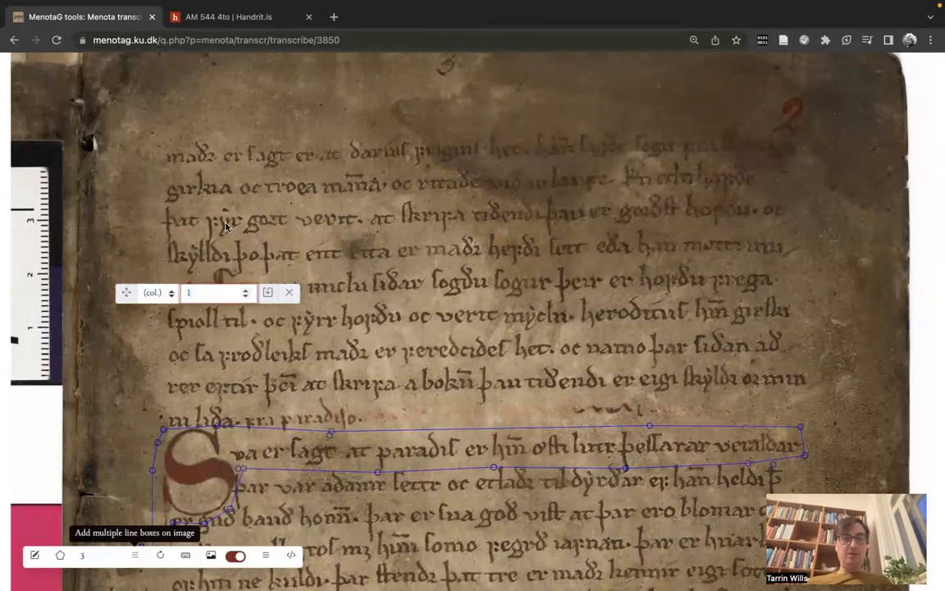
scroll(205, 205, down, 1)
click(164, 292)
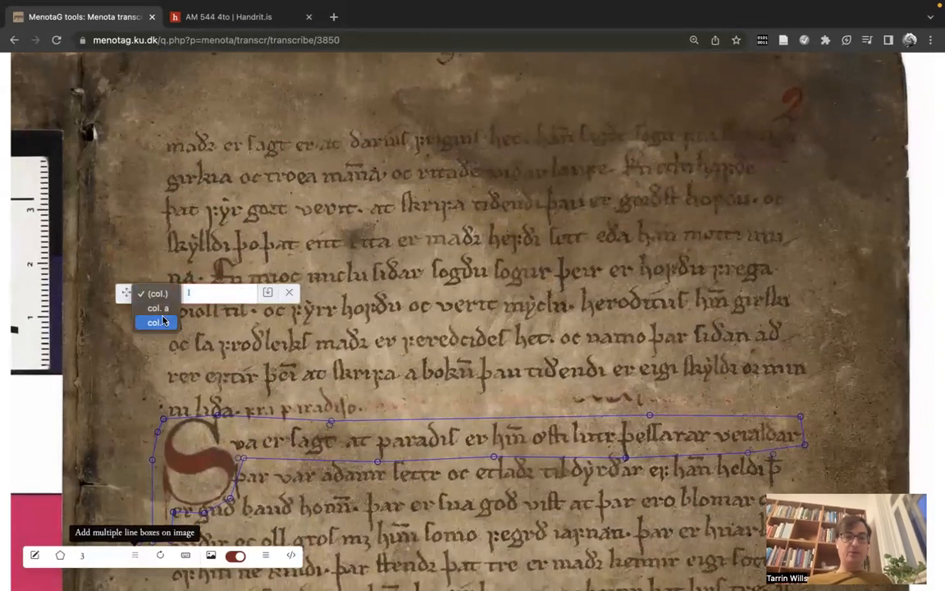
click(166, 293)
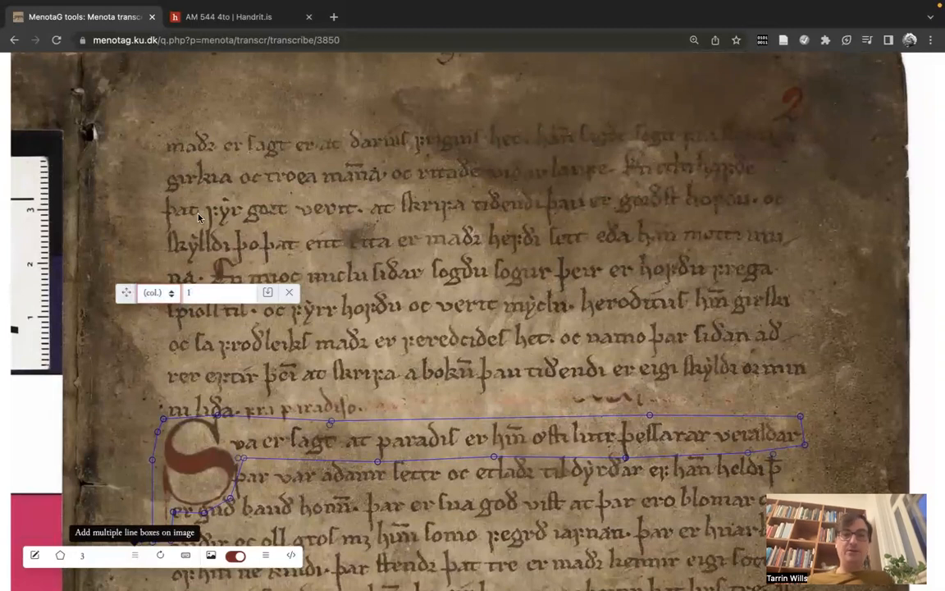
scroll(198, 216, down, 1)
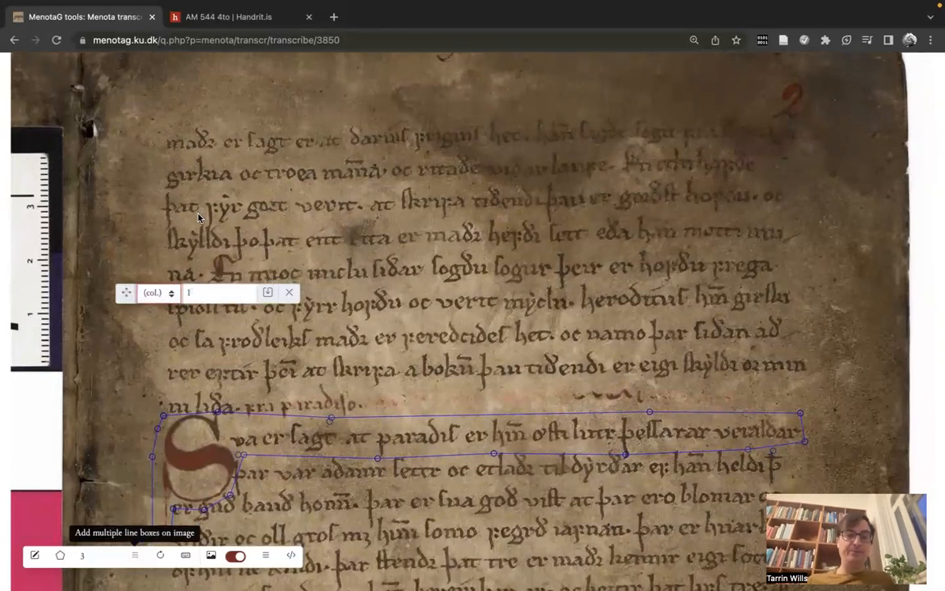
click(199, 294)
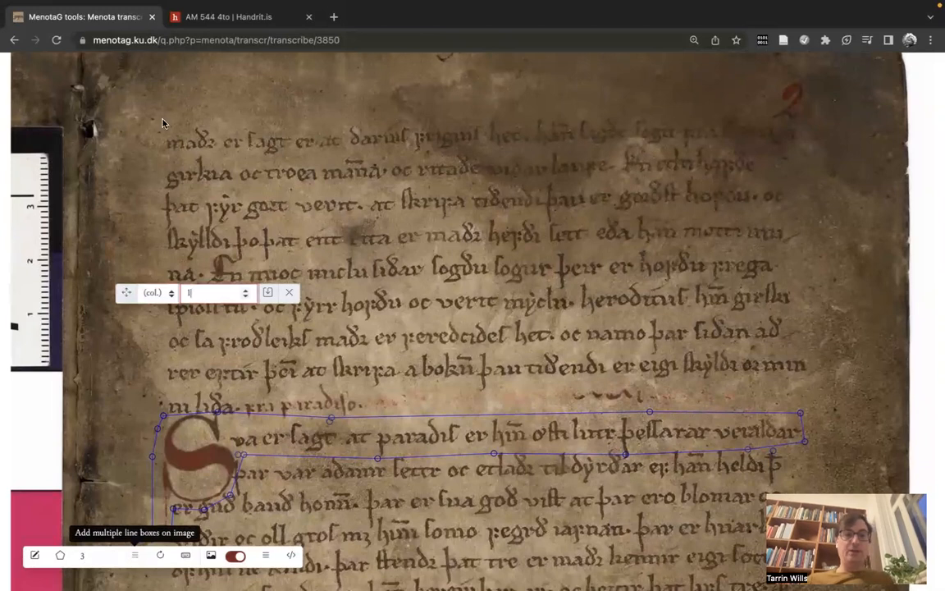
Step: Draw the three line boxes over the first three text lines at the head of the page and save them
drag(158, 121, 440, 248)
drag(403, 233, 795, 222)
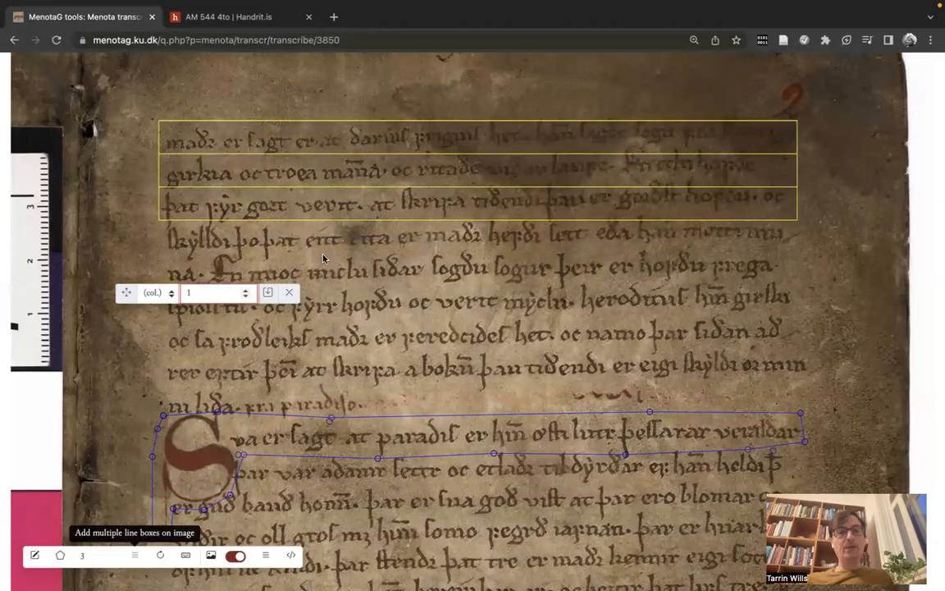
click(266, 294)
Step: Refresh the transcription view and fit the outlines of lines 1 to 3 to the slanting text, raising their line-end points and lowering line 3's lower start point
scroll(267, 303, down, 5)
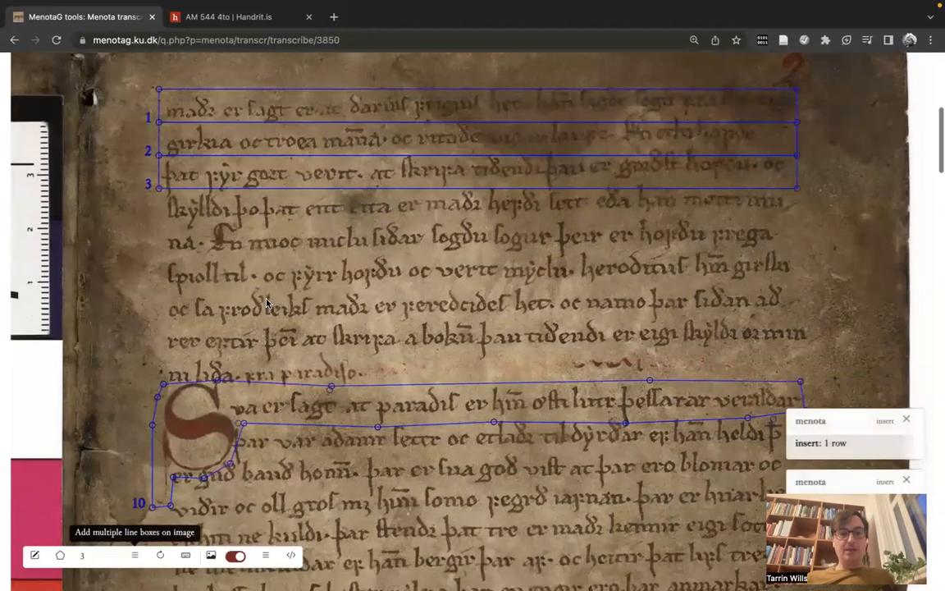
scroll(267, 302, down, 10)
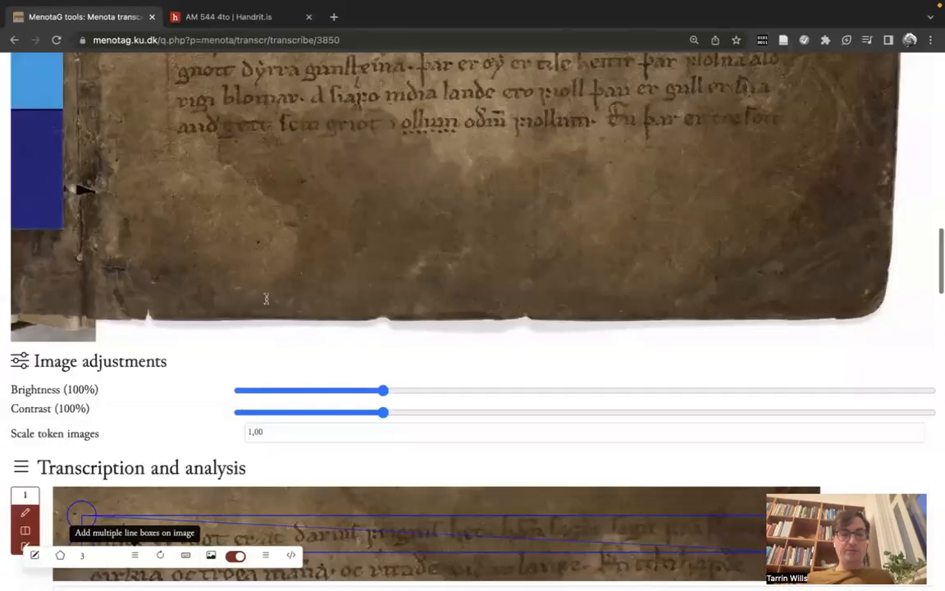
scroll(266, 303, down, 9)
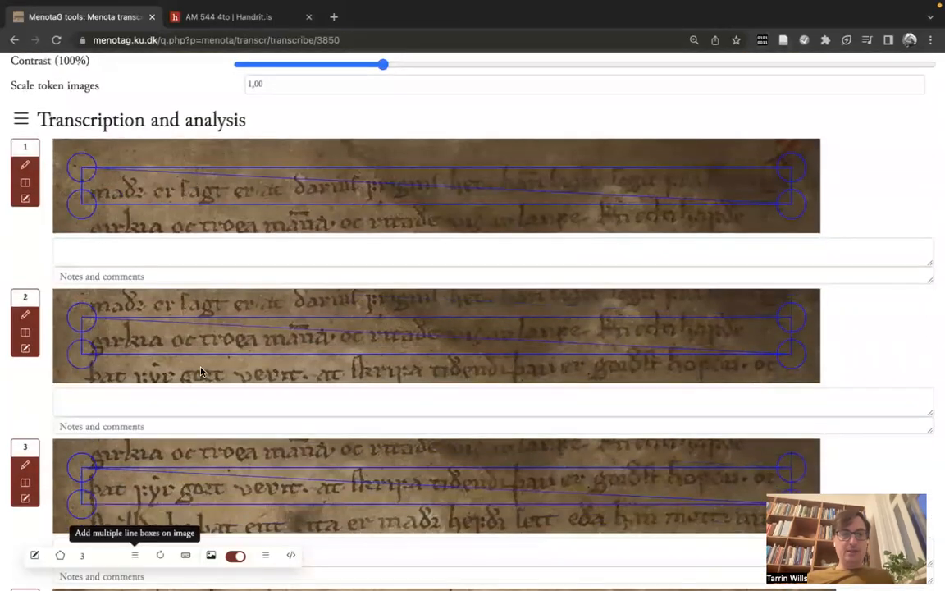
click(160, 555)
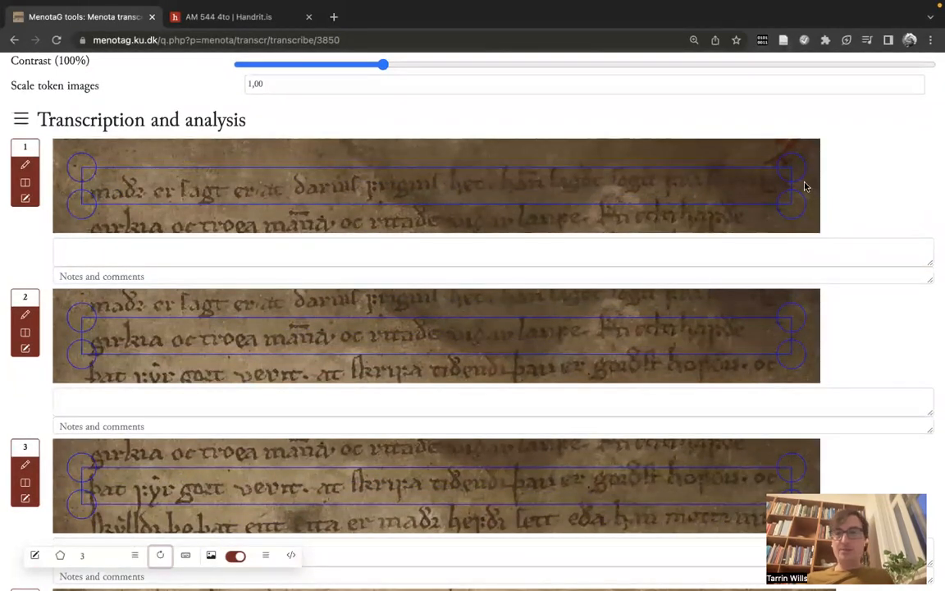
scroll(804, 187, down, 1)
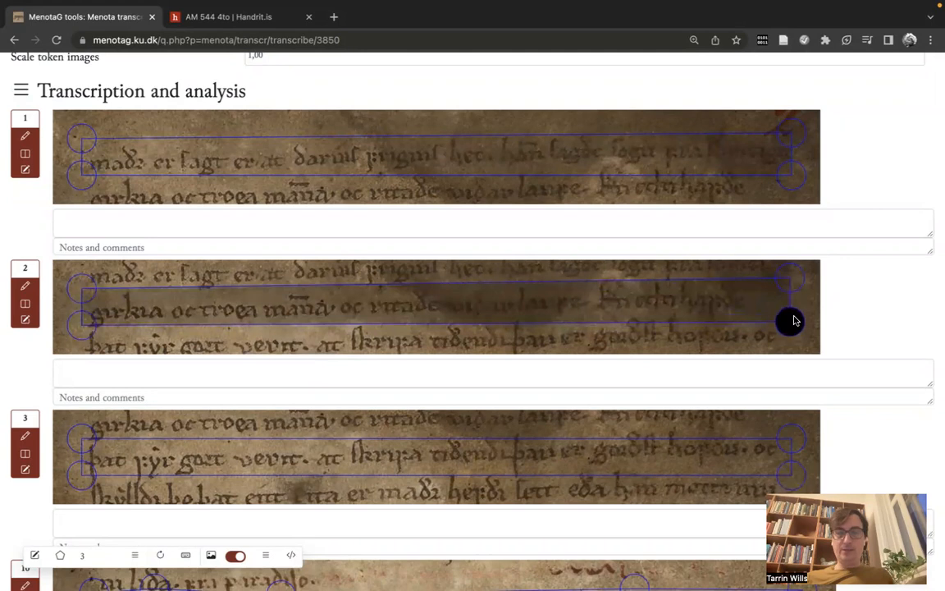
scroll(812, 410, down, 2)
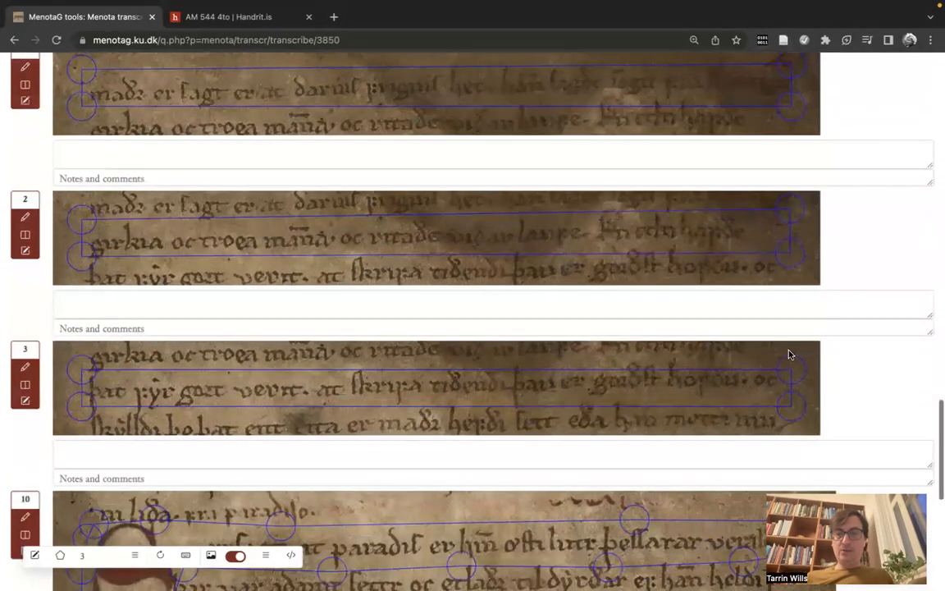
drag(787, 365, 787, 359)
drag(792, 403, 792, 394)
drag(73, 410, 72, 414)
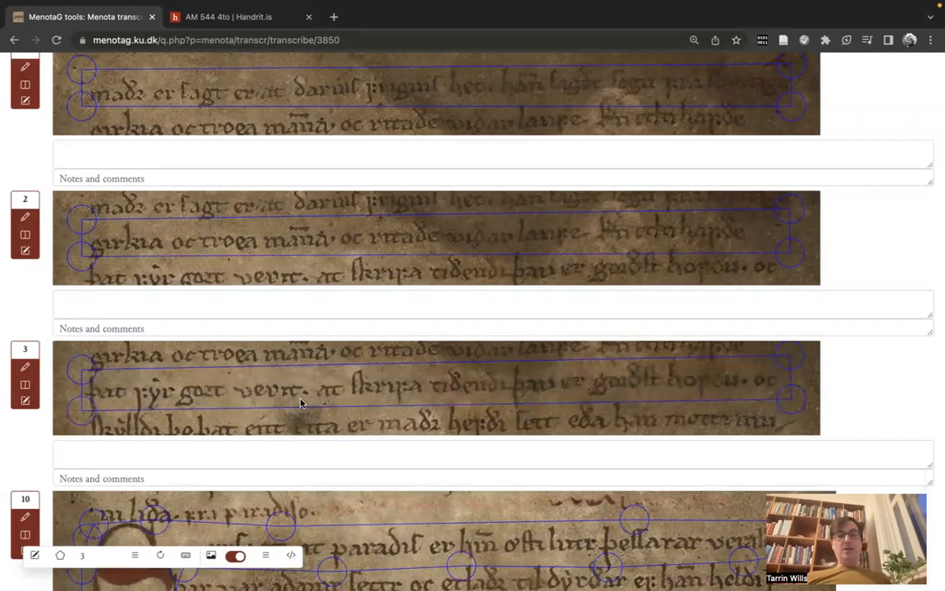
Step: Examine the boxes of lines 1, 2, 3 and 10 on the manuscript image and in the transcription and analysis section
scroll(300, 402, up, 3)
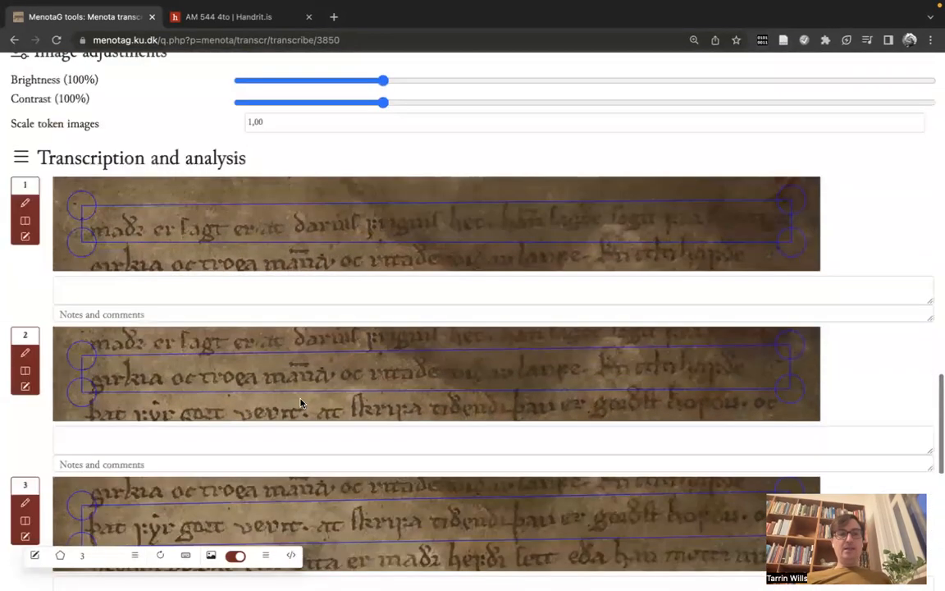
scroll(300, 402, down, 20)
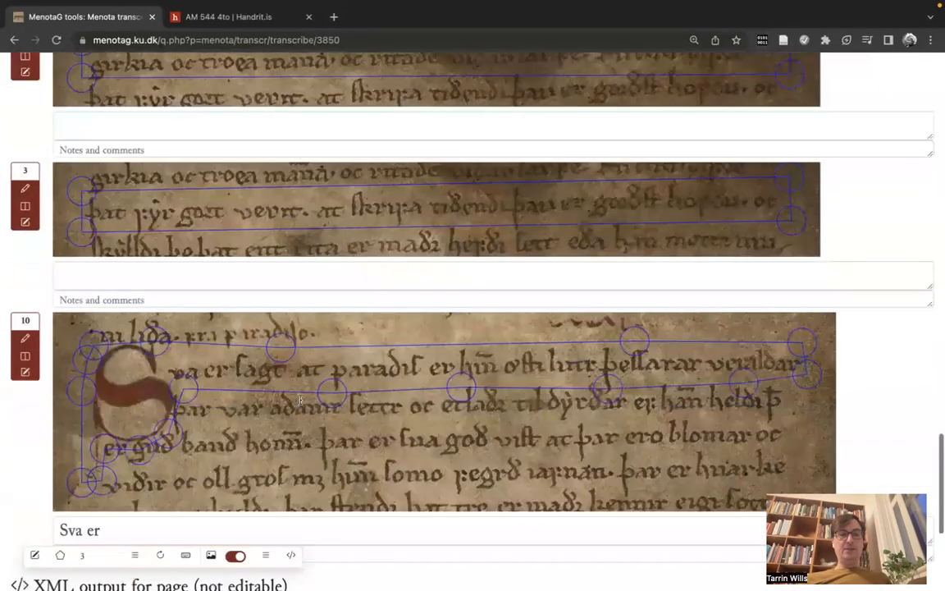
scroll(300, 402, up, 20)
scroll(361, 201, up, 5)
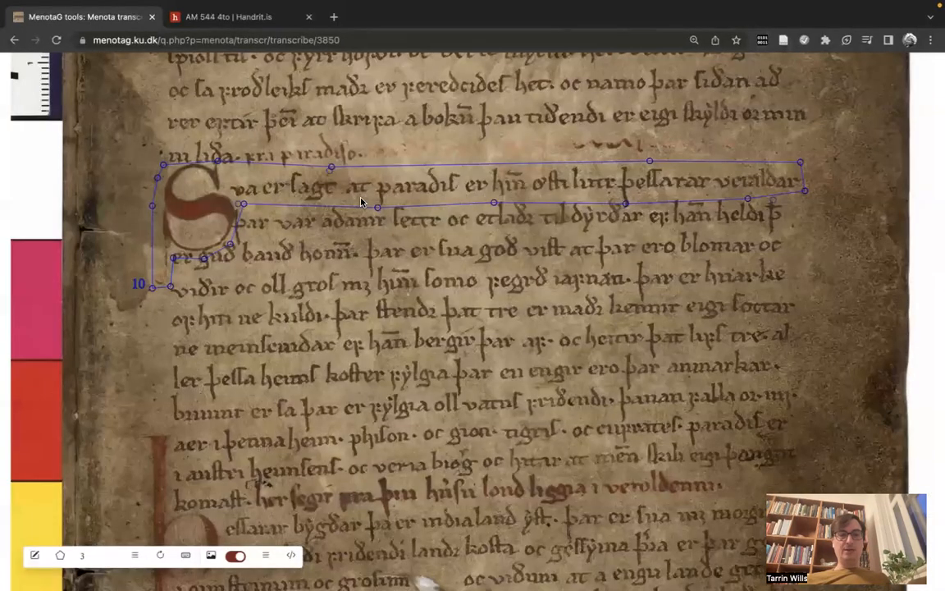
scroll(361, 201, up, 1)
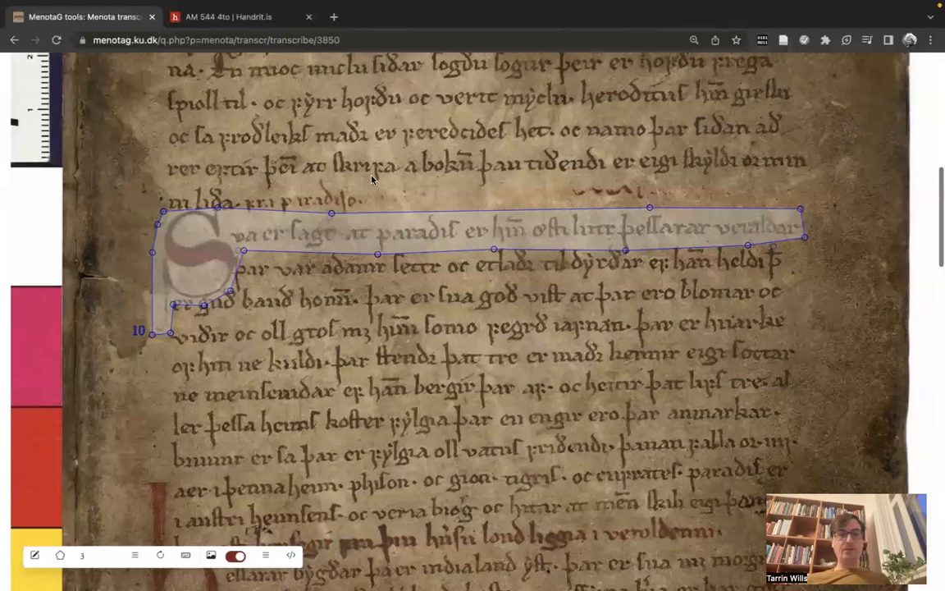
scroll(373, 196, up, 3)
scroll(395, 324, down, 2)
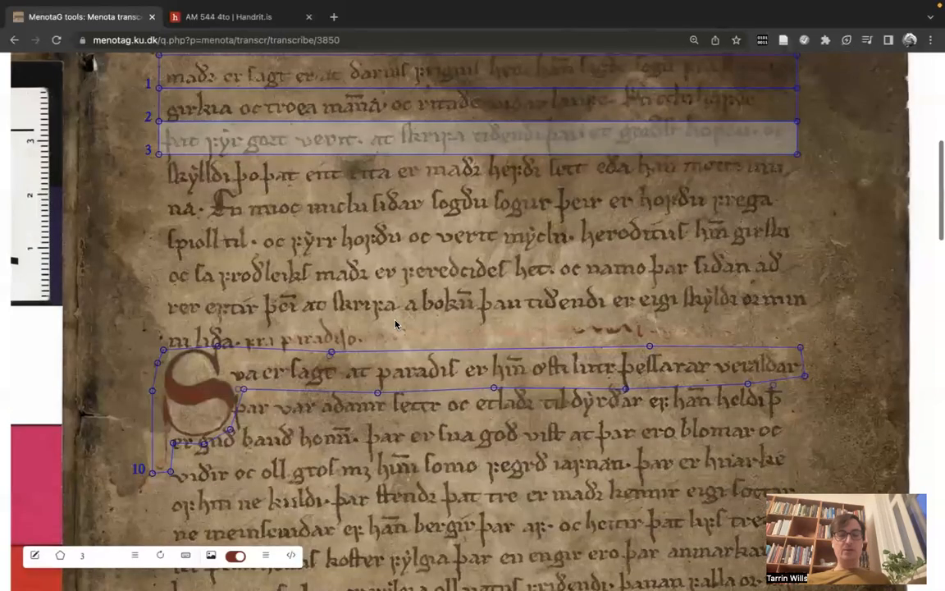
scroll(395, 324, down, 15)
scroll(394, 325, down, 6)
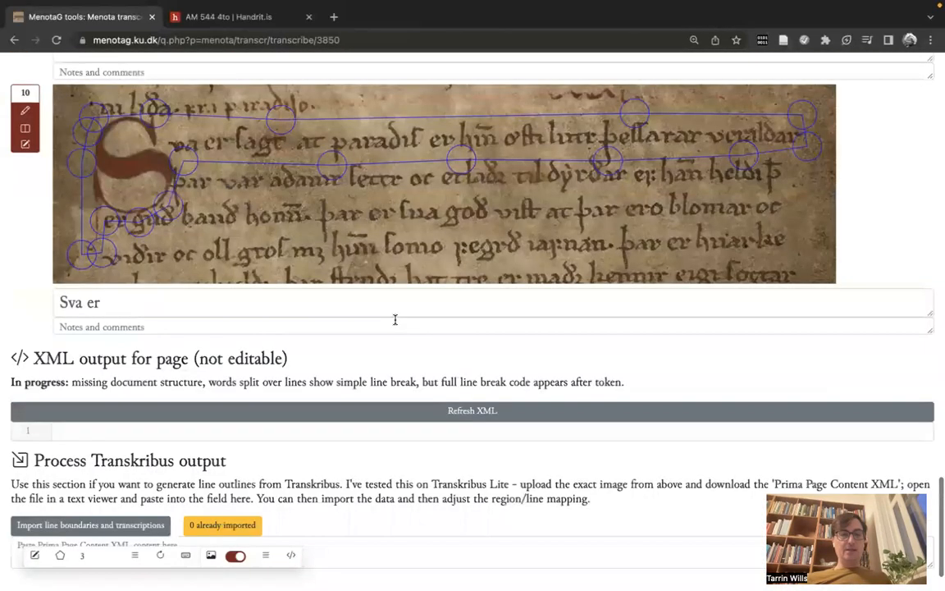
Step: Extend line 10's transcription with the word "sagt", written with the insular t
scroll(395, 325, up, 1)
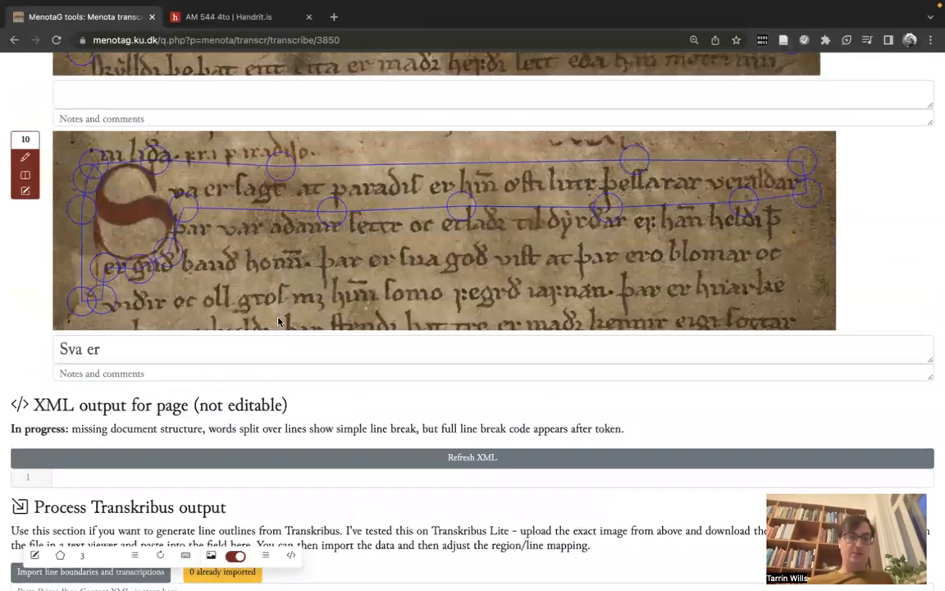
click(231, 356)
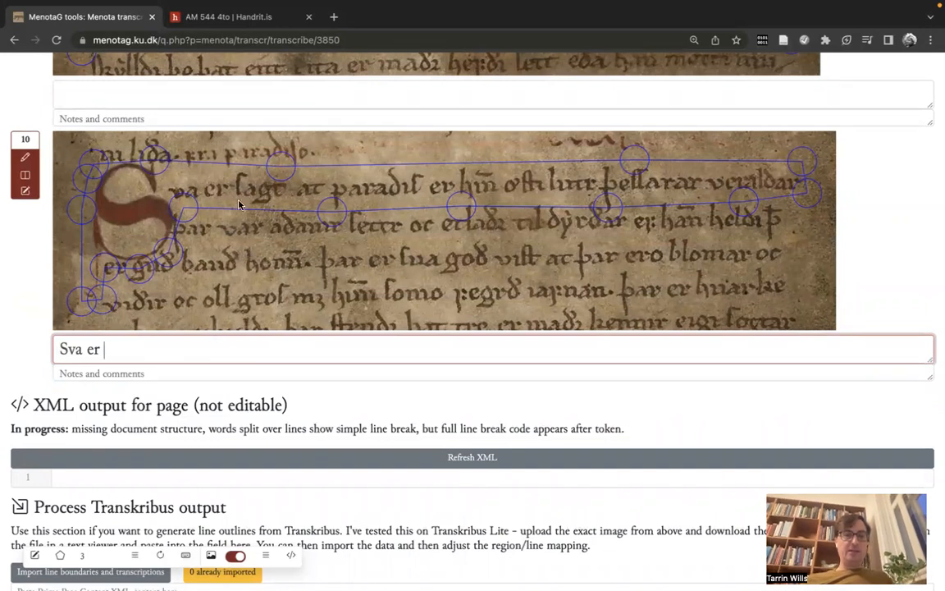
text(sagt)
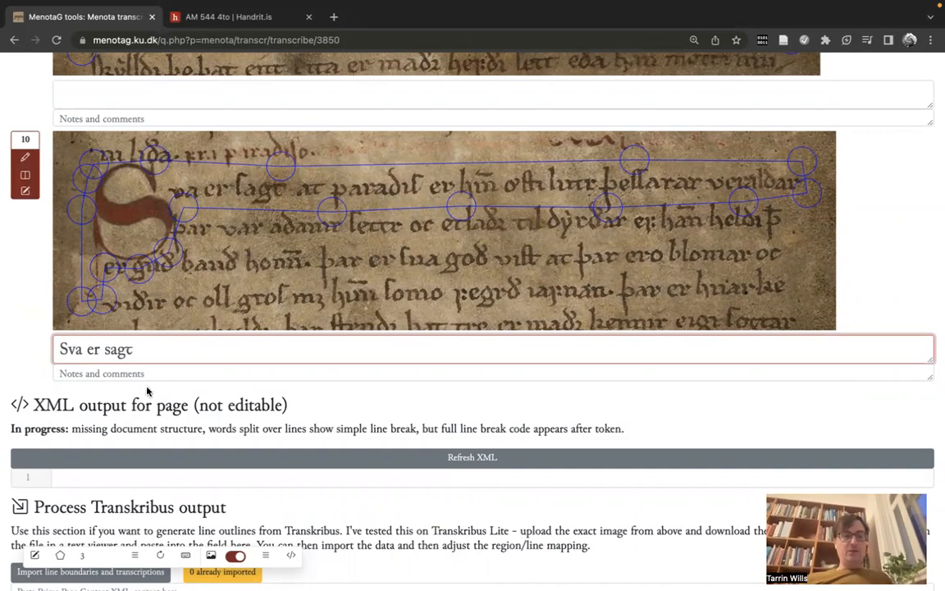
text(v)
key(BackSpace)
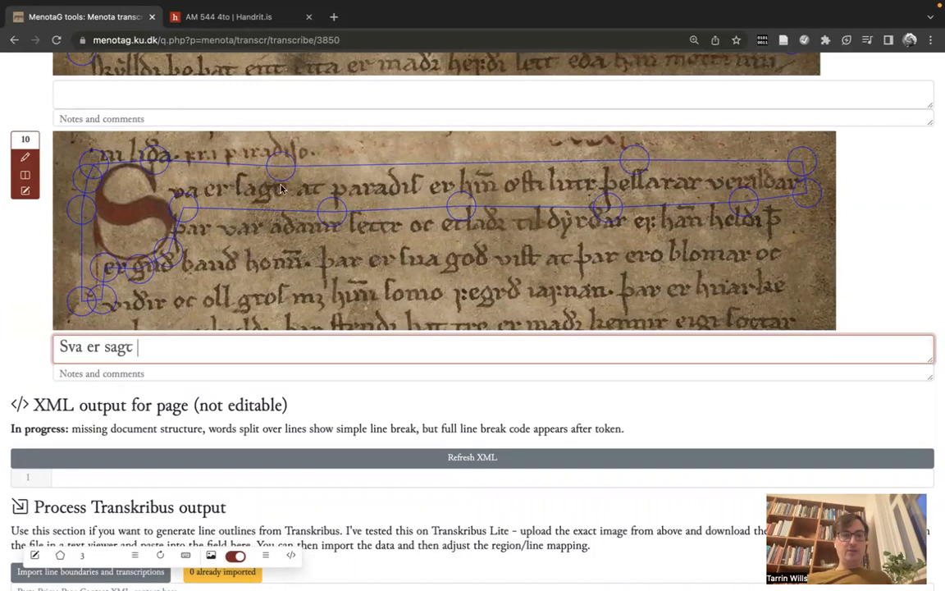
Step: Show the MUFI characters keyboard and move it clear of the start of line 10's transcription
click(187, 557)
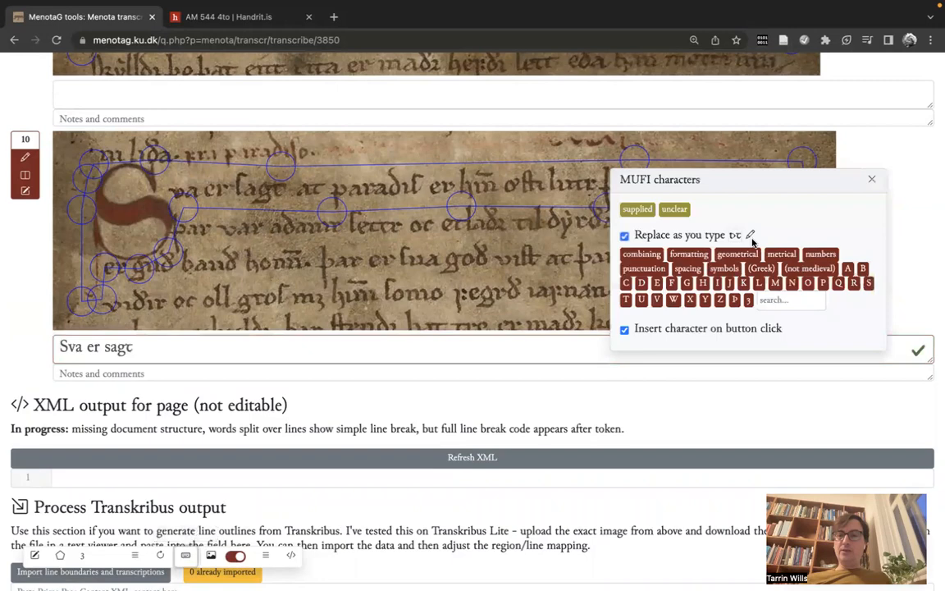
drag(766, 181, 708, 132)
drag(447, 156, 758, 260)
scroll(757, 264, down, 3)
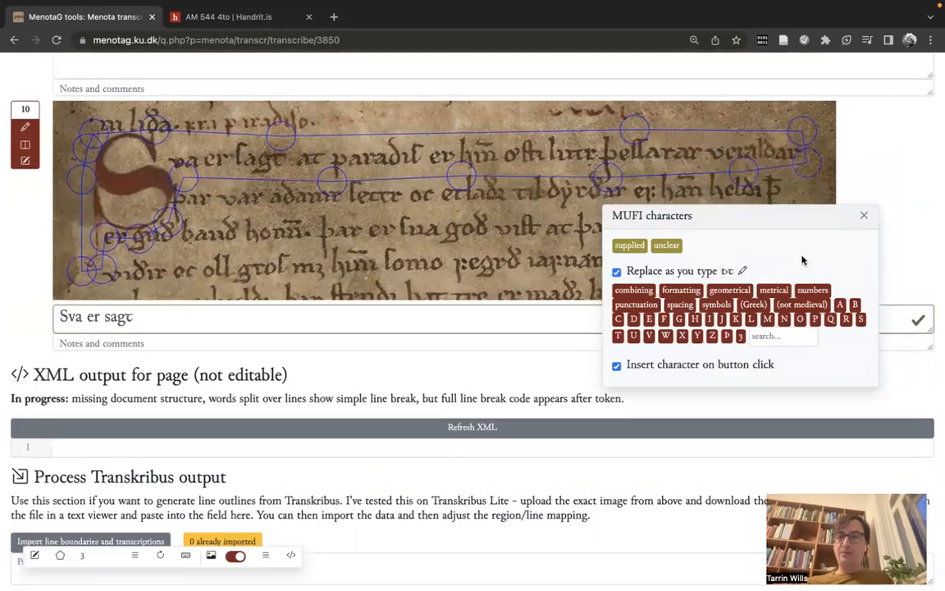
Step: Replace the s of "sagt" in line 10 with the long s from the MUFI S characters, and search the character set for "long"
click(329, 327)
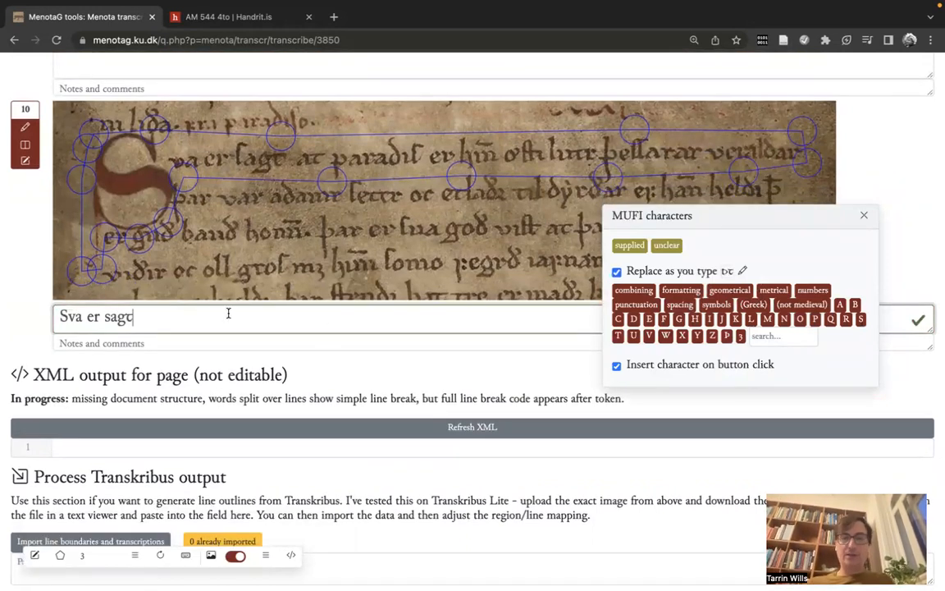
click(108, 320)
key(BackSpace)
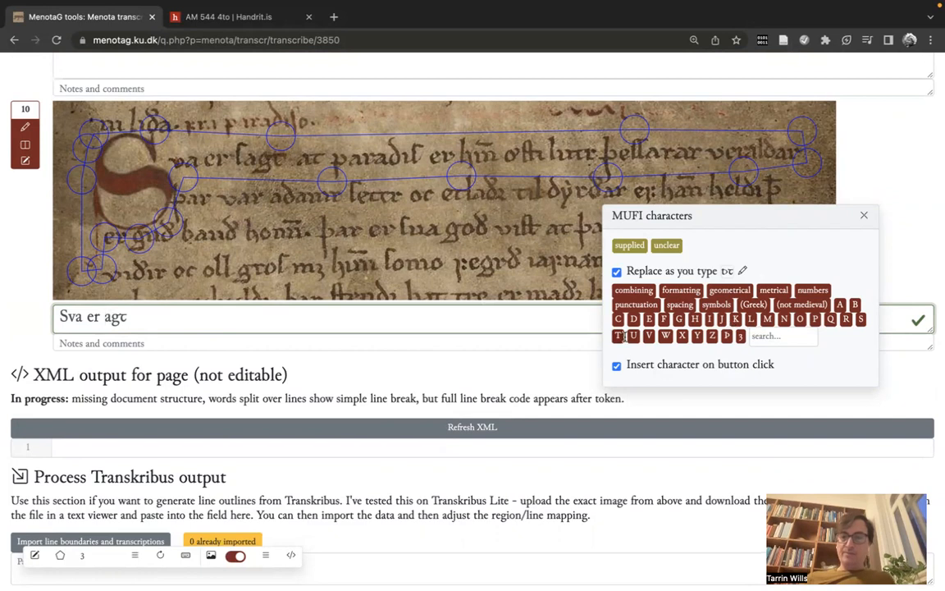
click(860, 322)
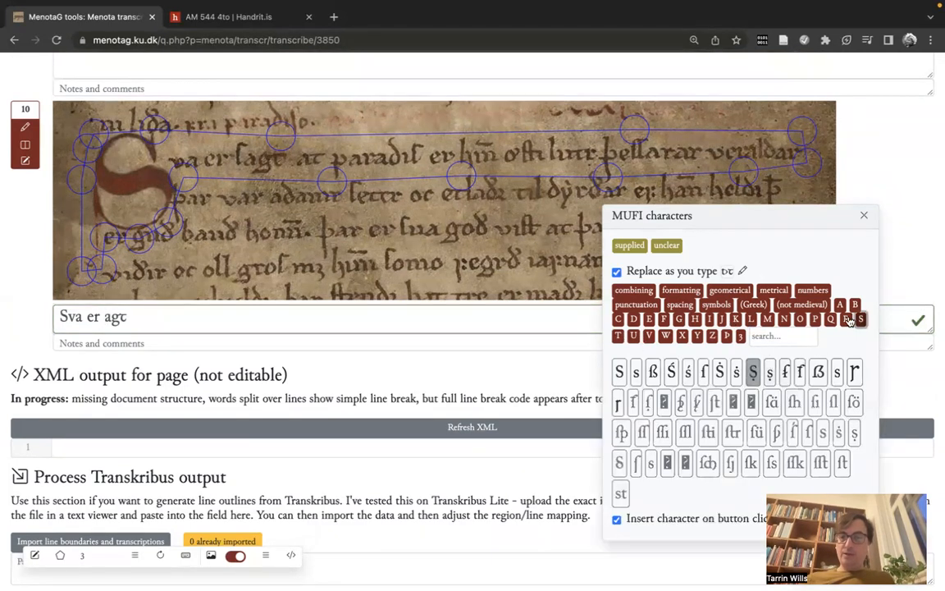
click(704, 373)
click(780, 336)
text(long)
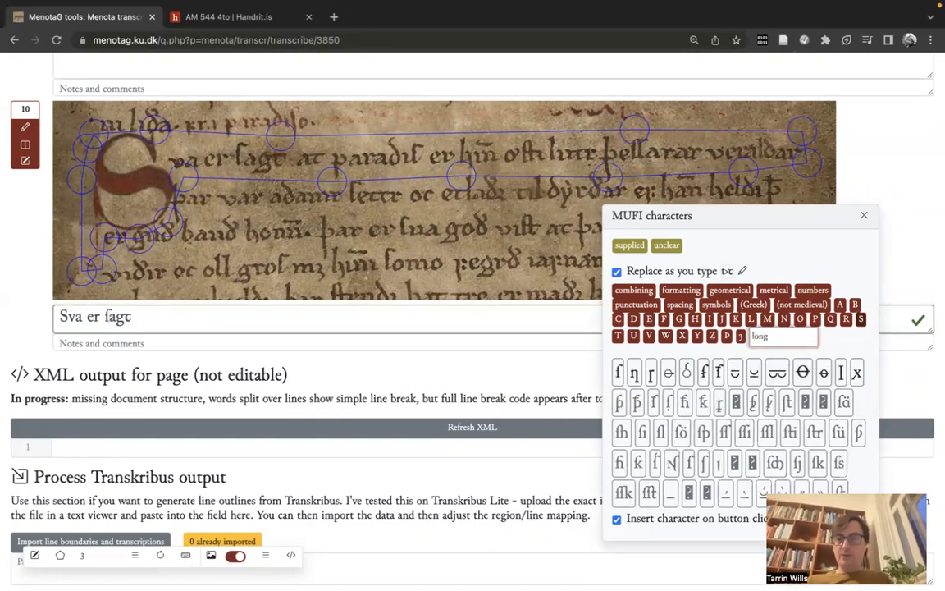
text( s)
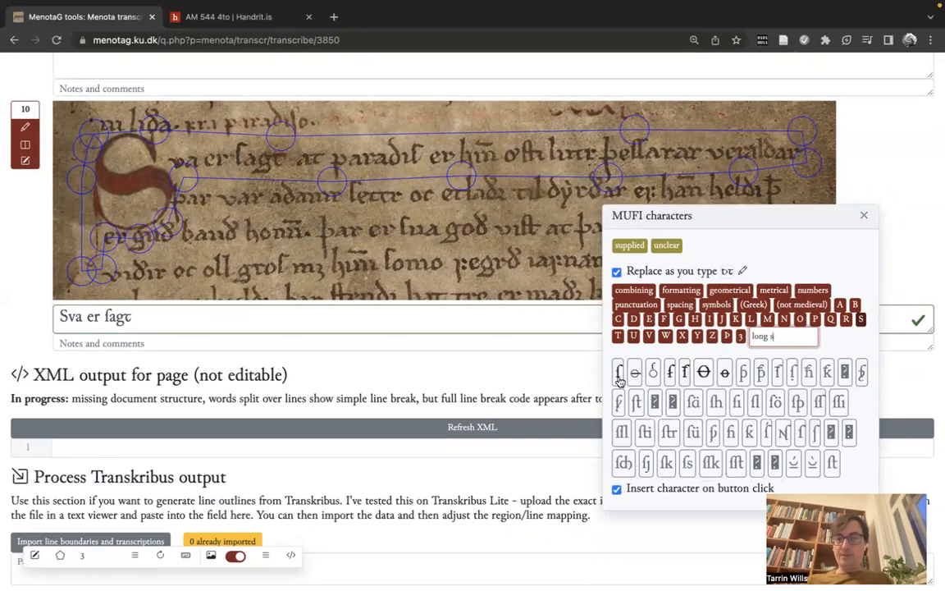
Step: Narrow the MUFI character search to "long s" and clear the search term
triple_click(792, 332)
key(BackSpace)
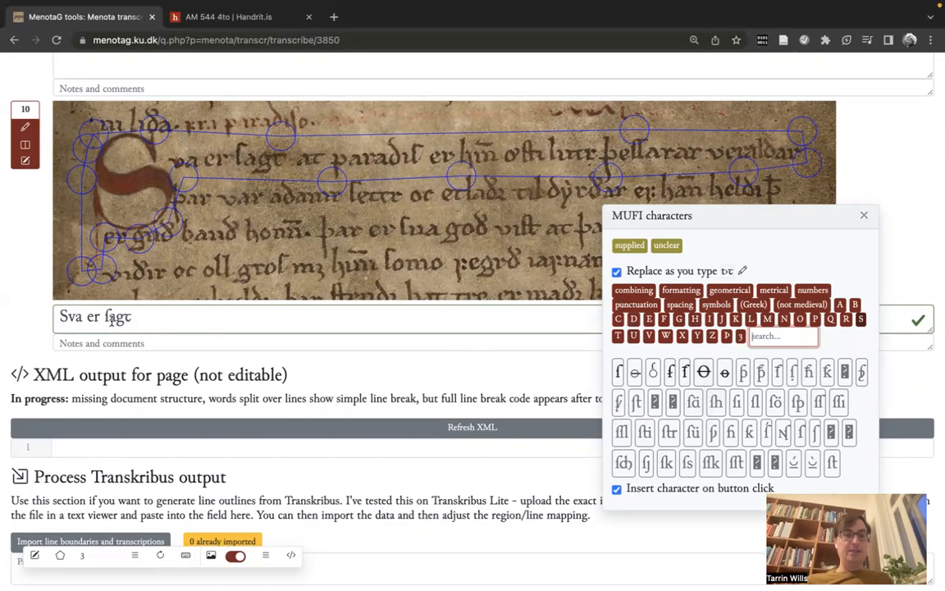
Step: Copy the long s from "ſagꞇ" in line 10 and add a new AM 544 4° entry to the standard characters
click(201, 323)
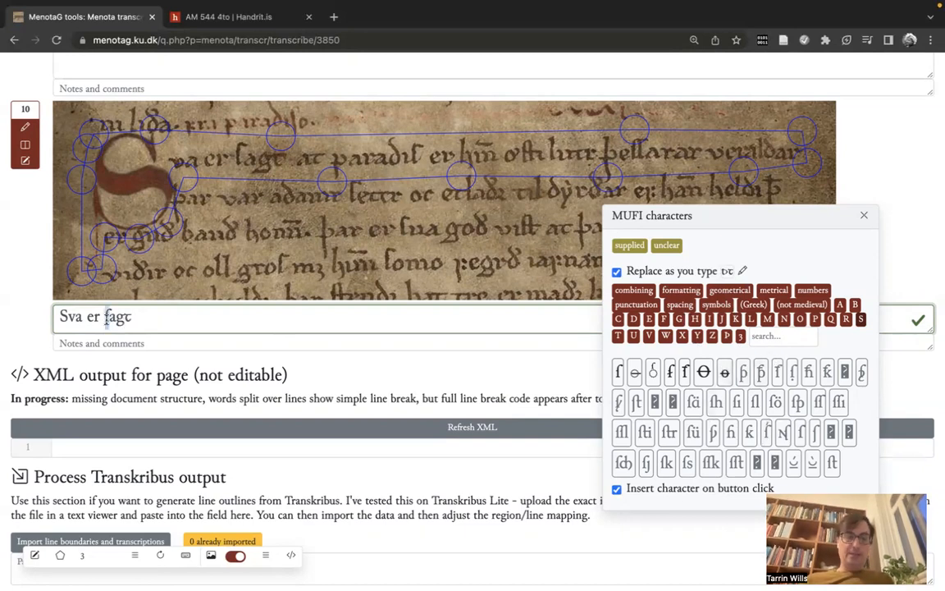
click(180, 319)
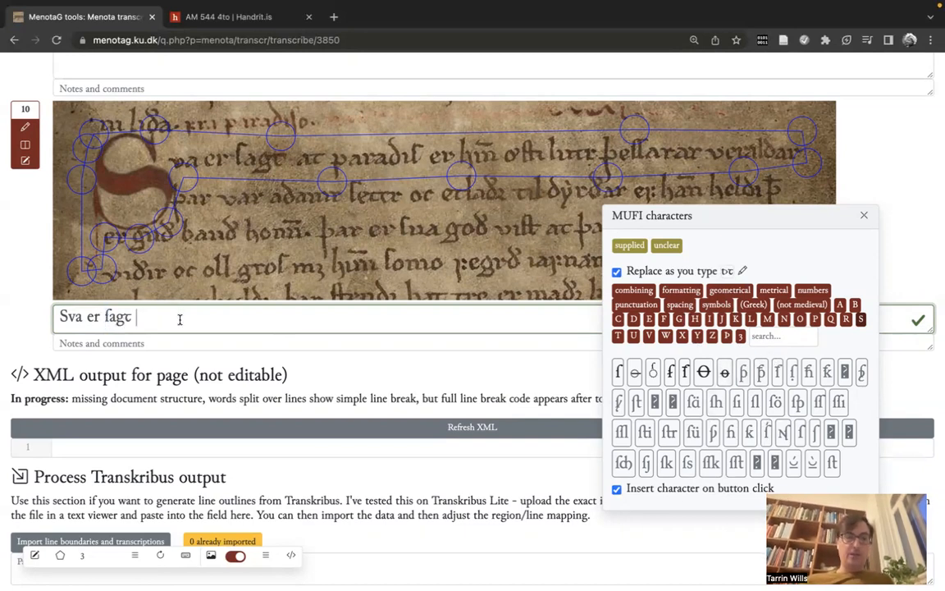
click(745, 272)
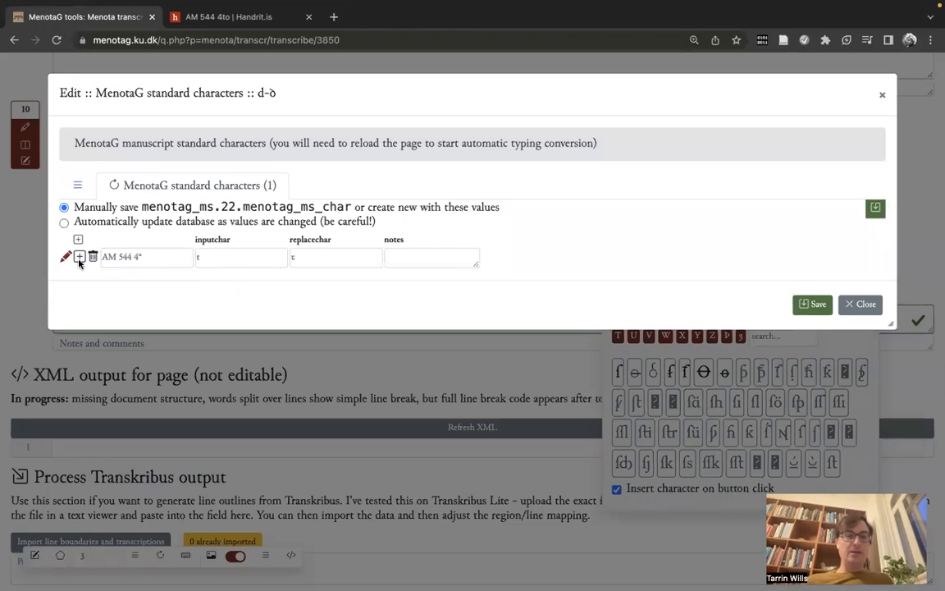
click(79, 257)
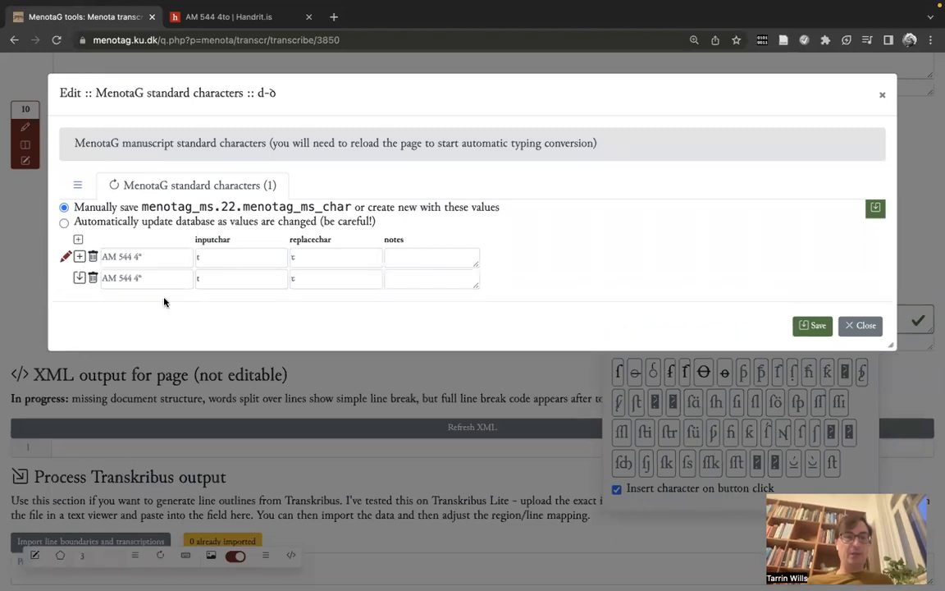
Step: Set the new entry's input character to s and its replacement to ſ, save the entry and close the standard characters editor
click(218, 279)
key(Tab)
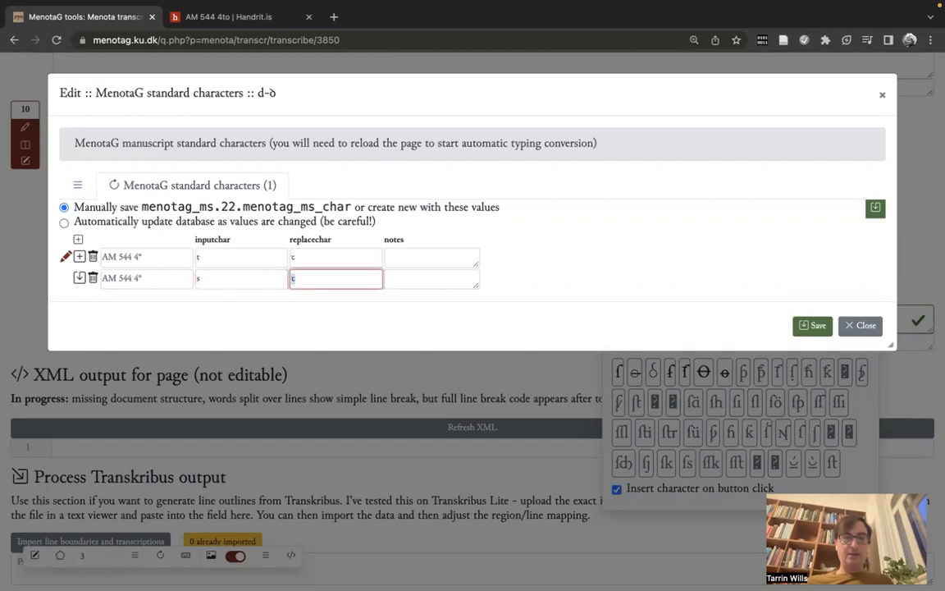
click(235, 281)
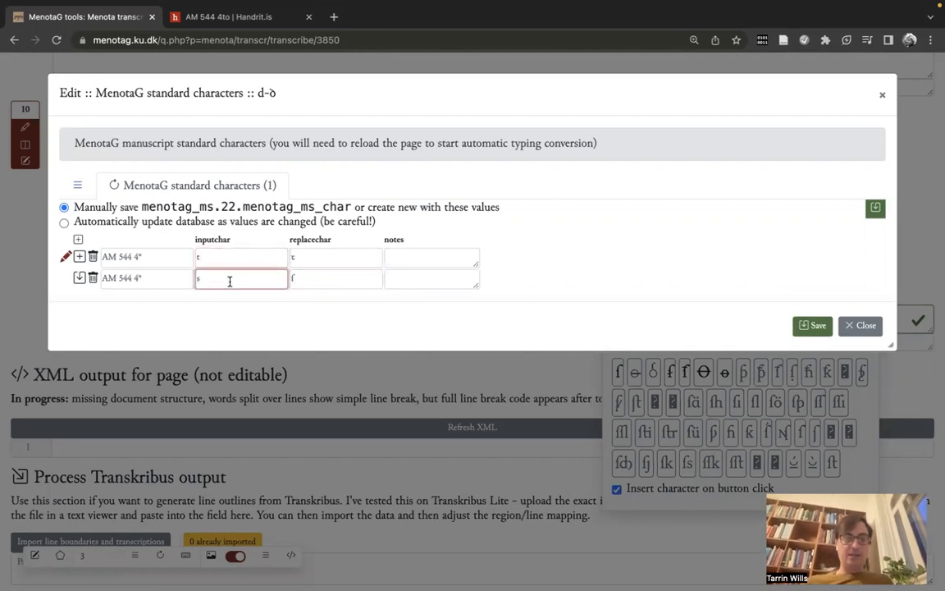
click(307, 274)
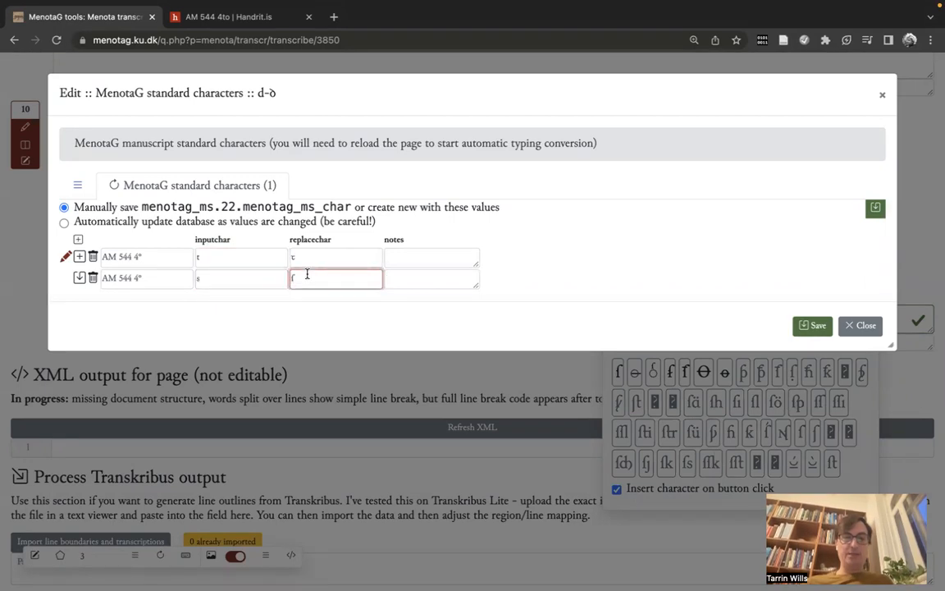
click(79, 277)
click(905, 75)
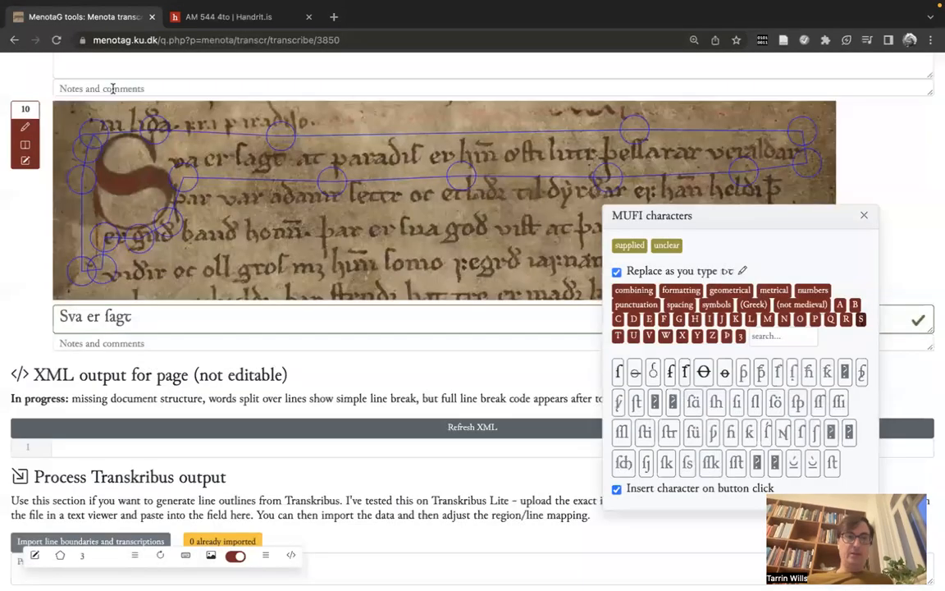
Step: Reload the transcription page and extend line 10's transcription with "aꞇ paradiſ er"
click(55, 39)
scroll(237, 328, down, 8)
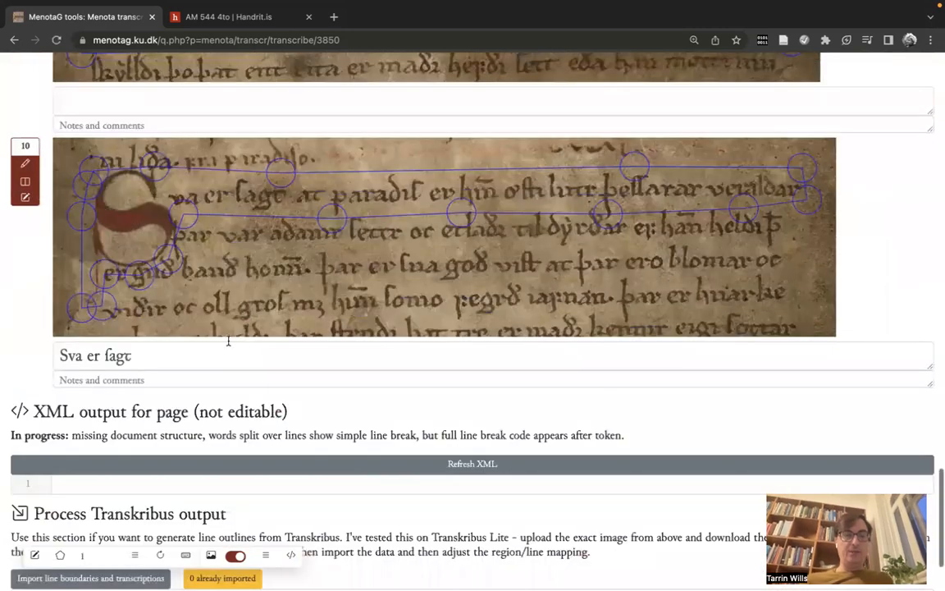
click(229, 344)
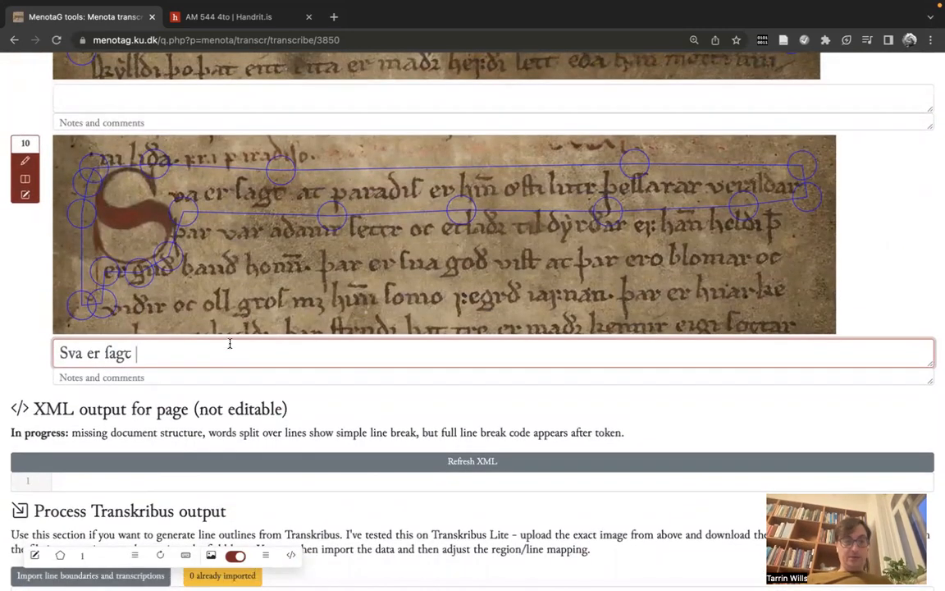
text(at parad)
text(if)
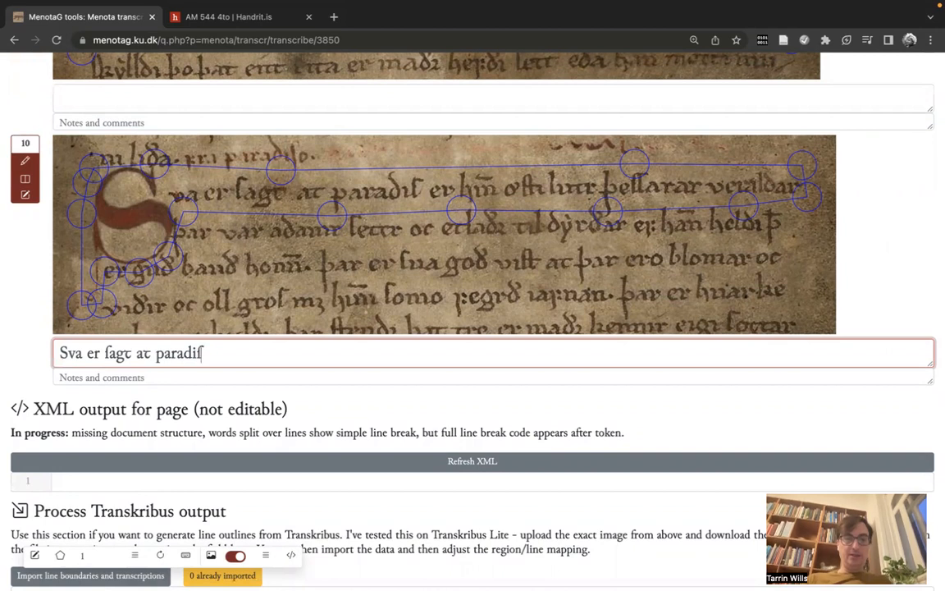
text( er)
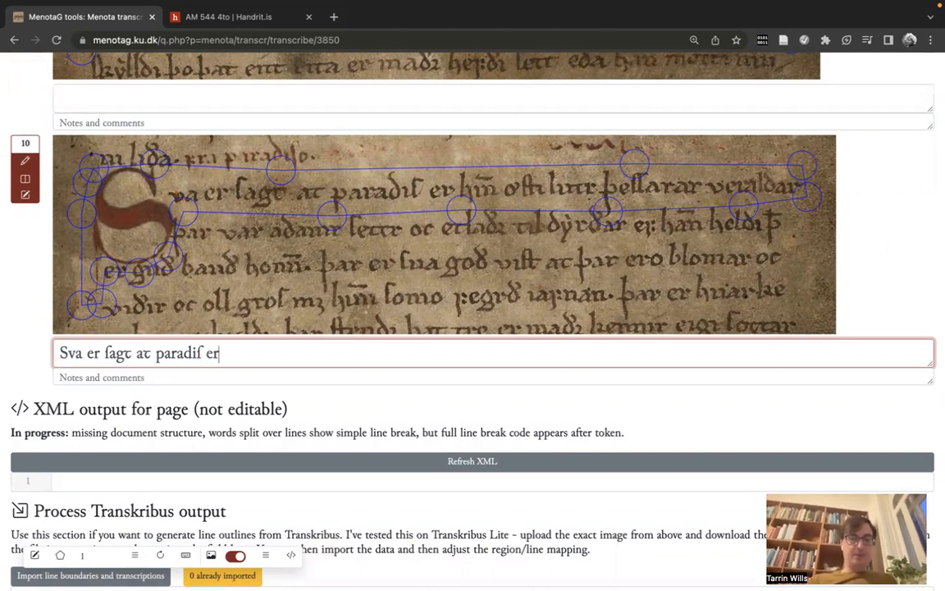
text( hin)
key(BackSpace)
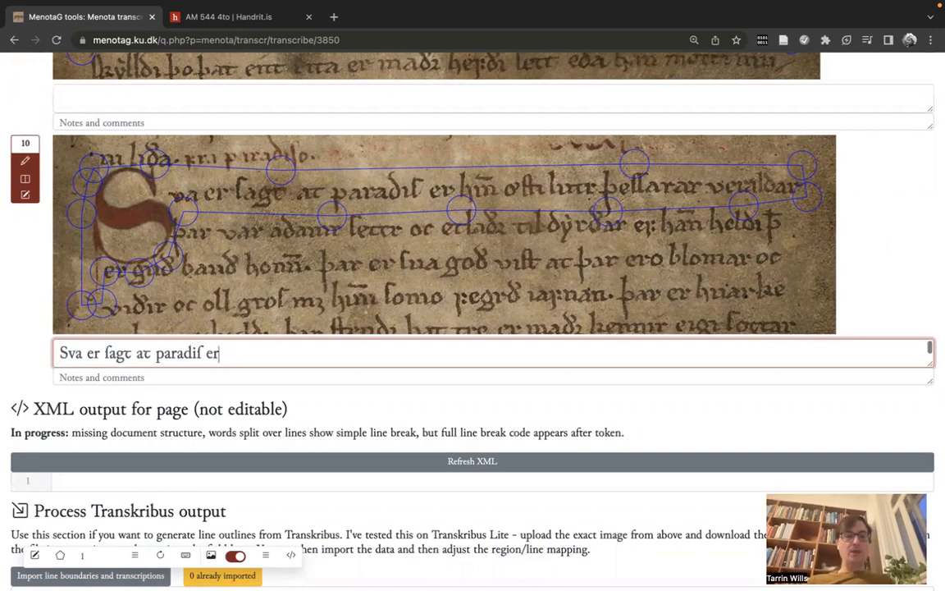
Step: Preview line 10's word division, try a + between "parad" and "iſ", and preview the division again
scroll(25, 333, down, 1)
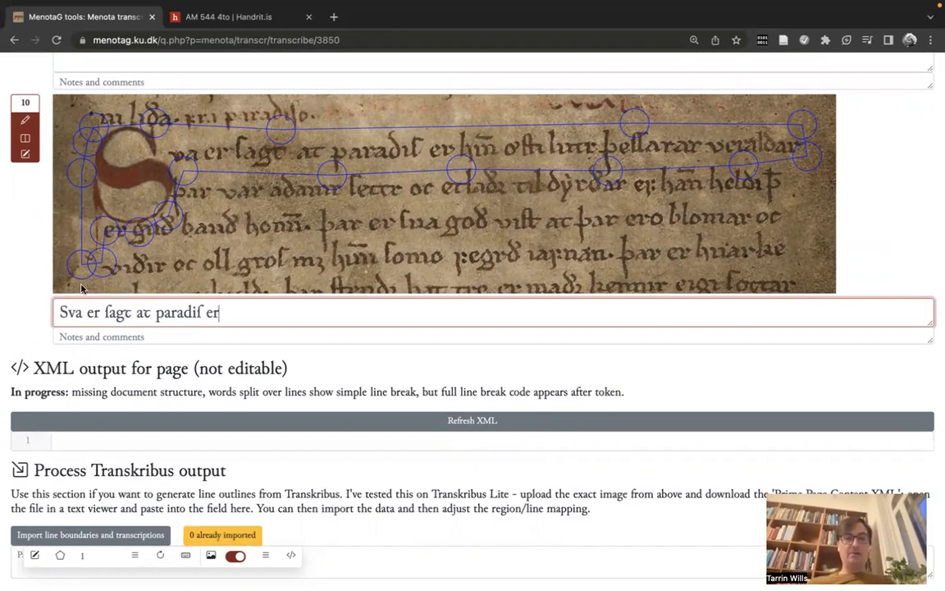
click(31, 140)
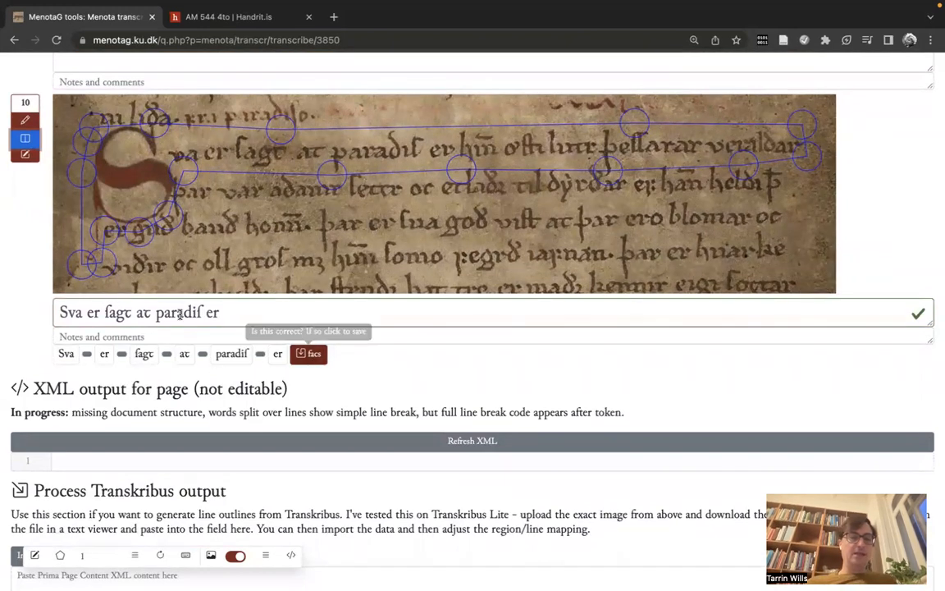
click(206, 318)
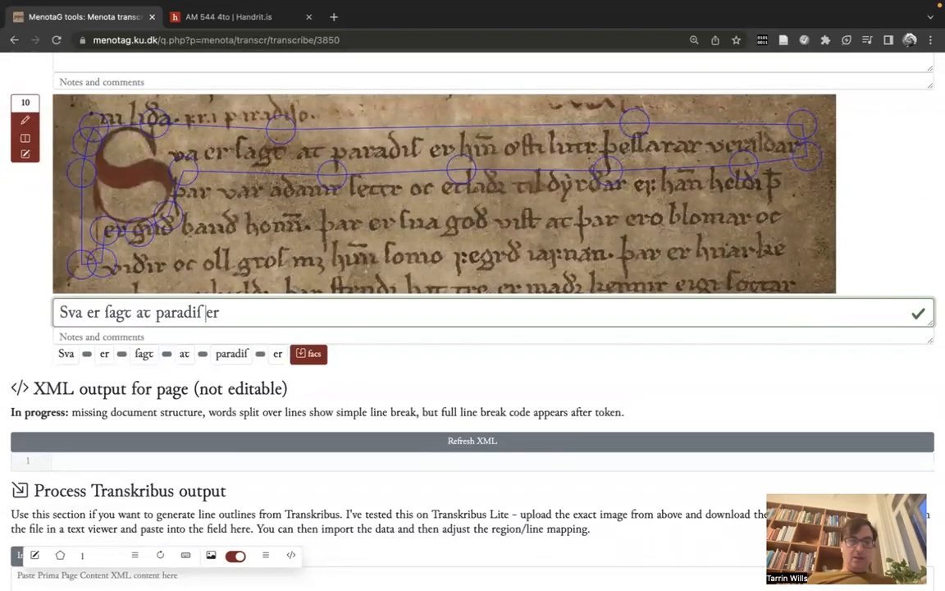
click(192, 314)
text(+)
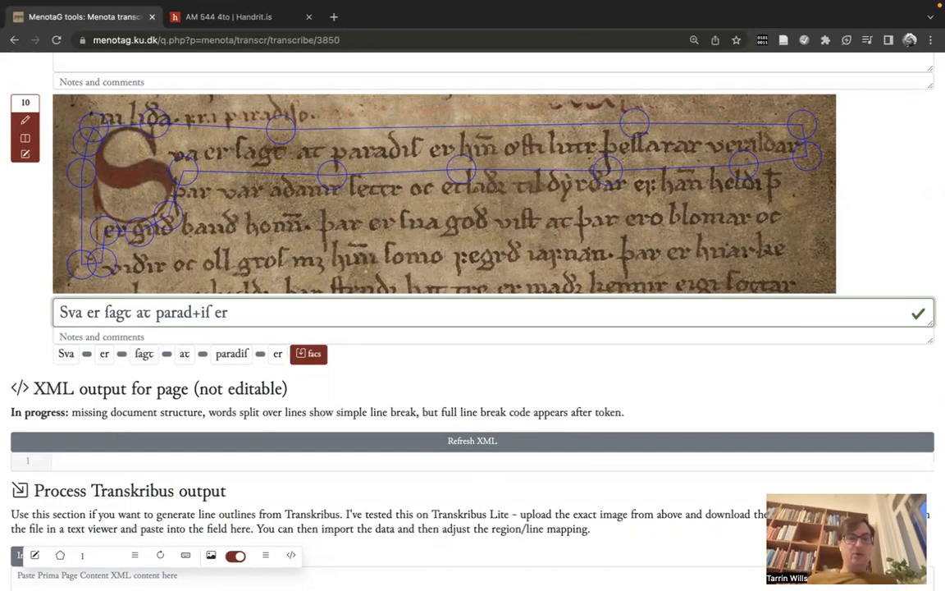
click(24, 138)
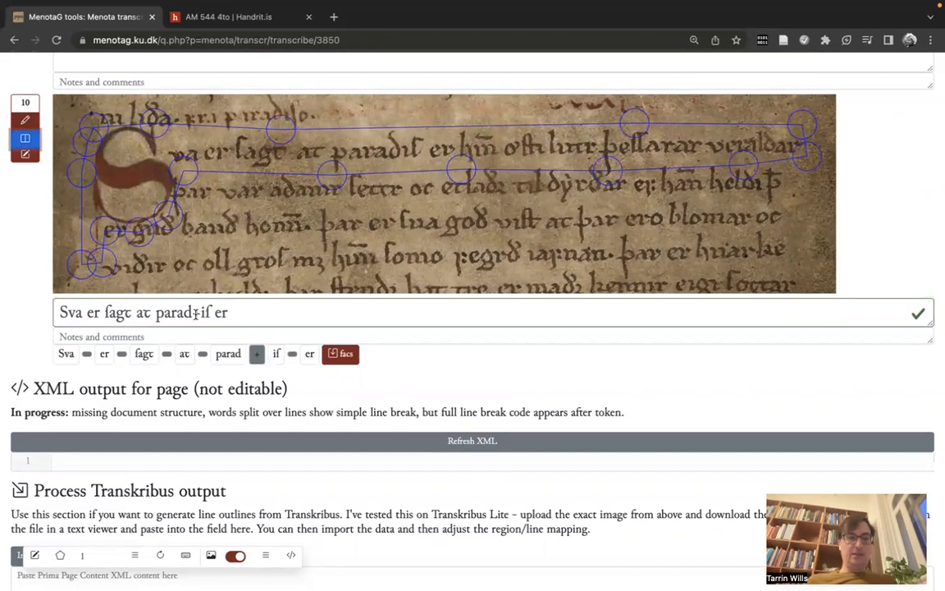
Step: Remove the +, try joining "paradiſ" and "er" with an underscore in the word division, and restore the space between them
click(195, 312)
key(BackSpace)
text(_)
key(Delete)
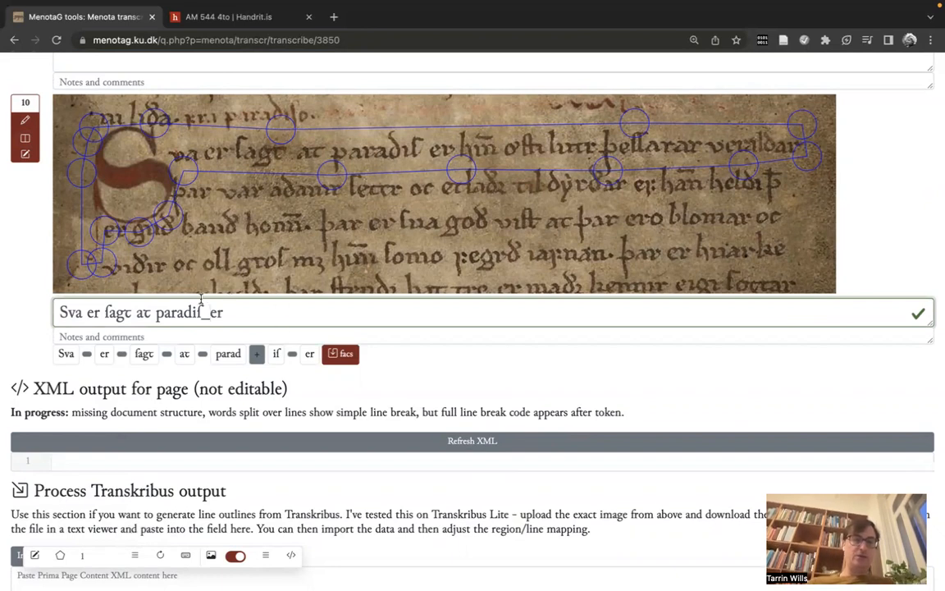
click(25, 141)
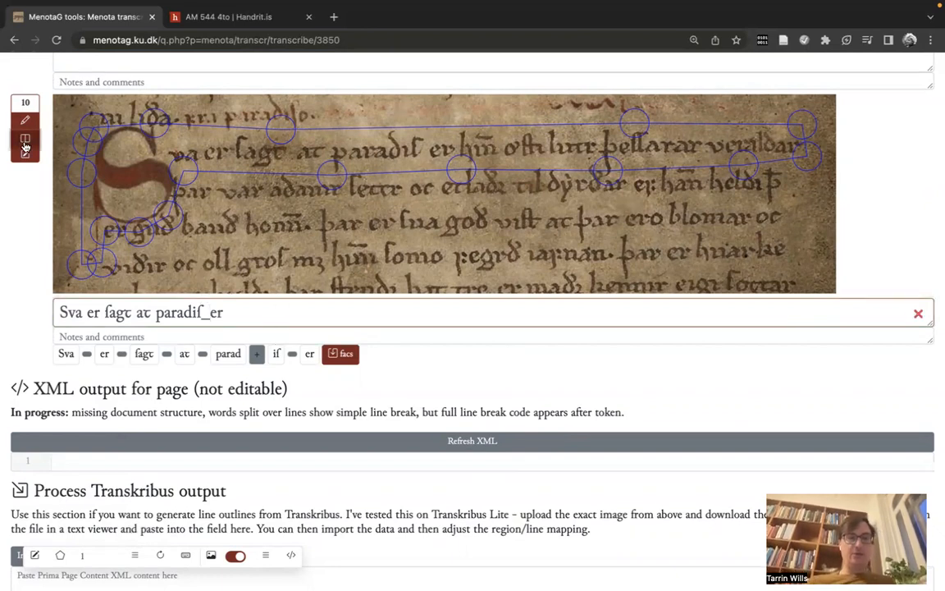
drag(210, 315, 202, 317)
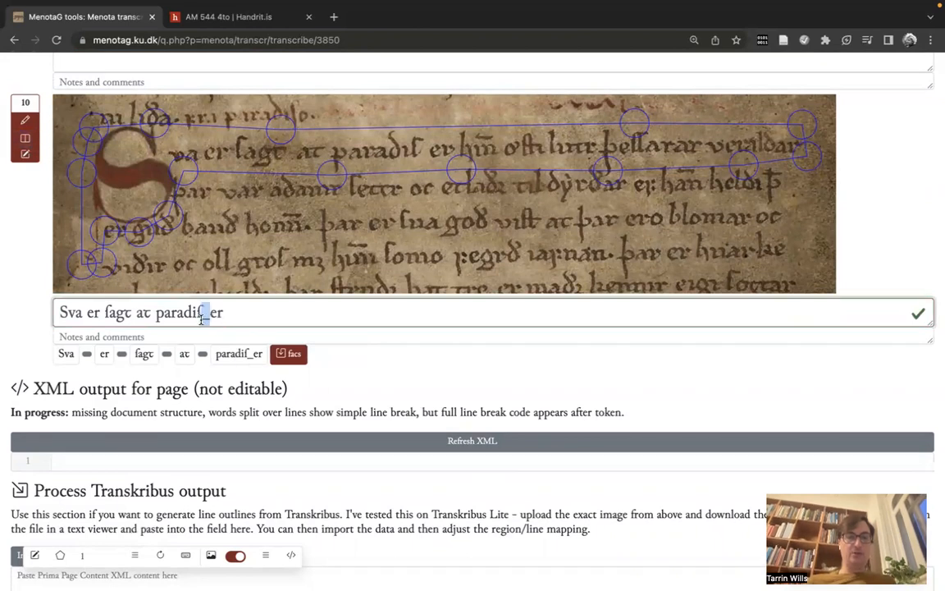
Step: Split line 10 into word tokens, save them to the database from the facs level and refresh the transcription view
click(26, 138)
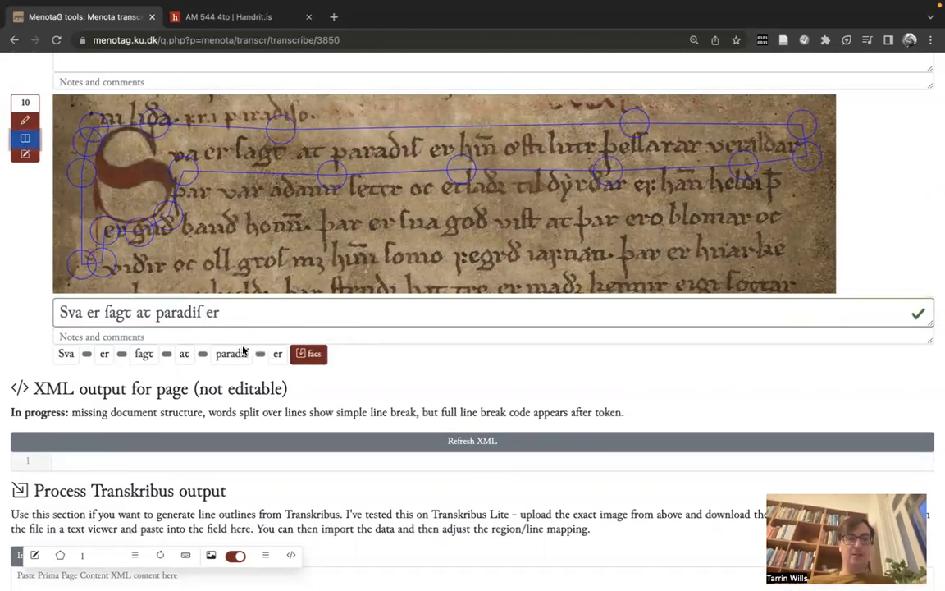
click(320, 358)
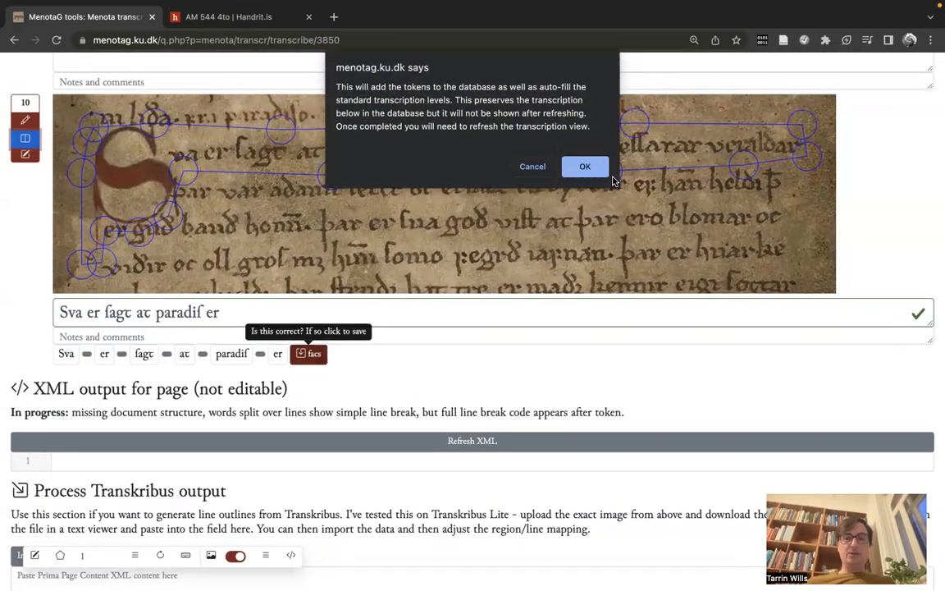
click(584, 166)
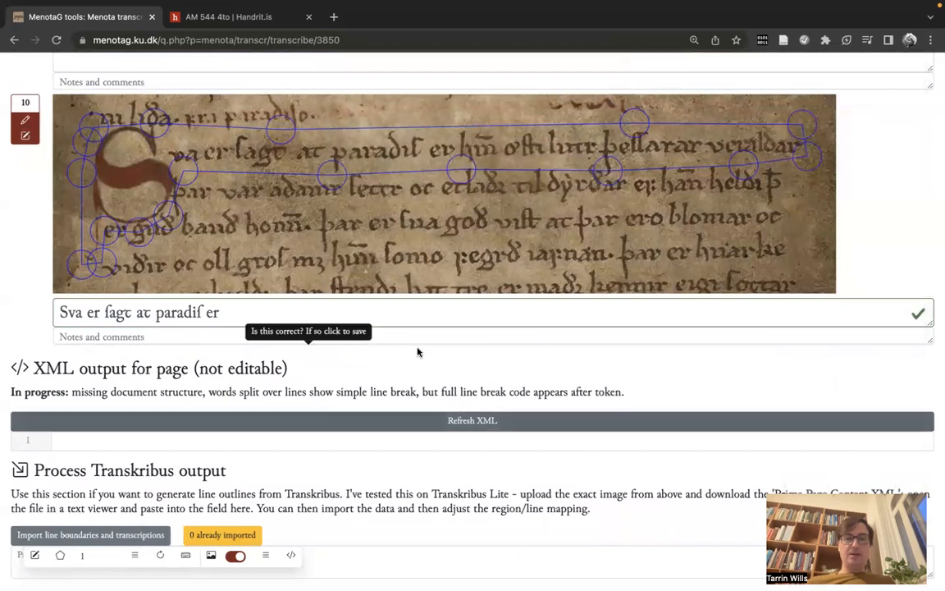
click(161, 557)
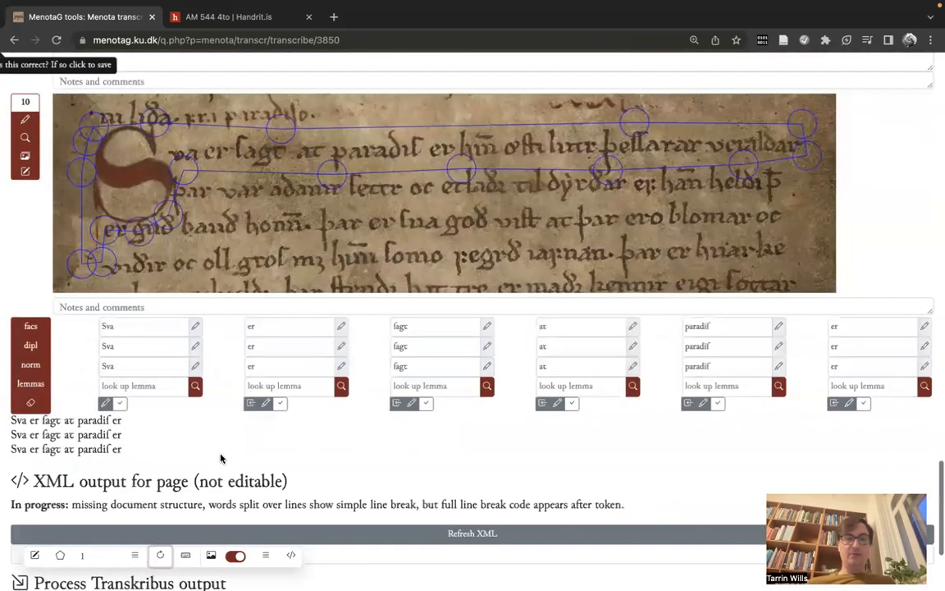